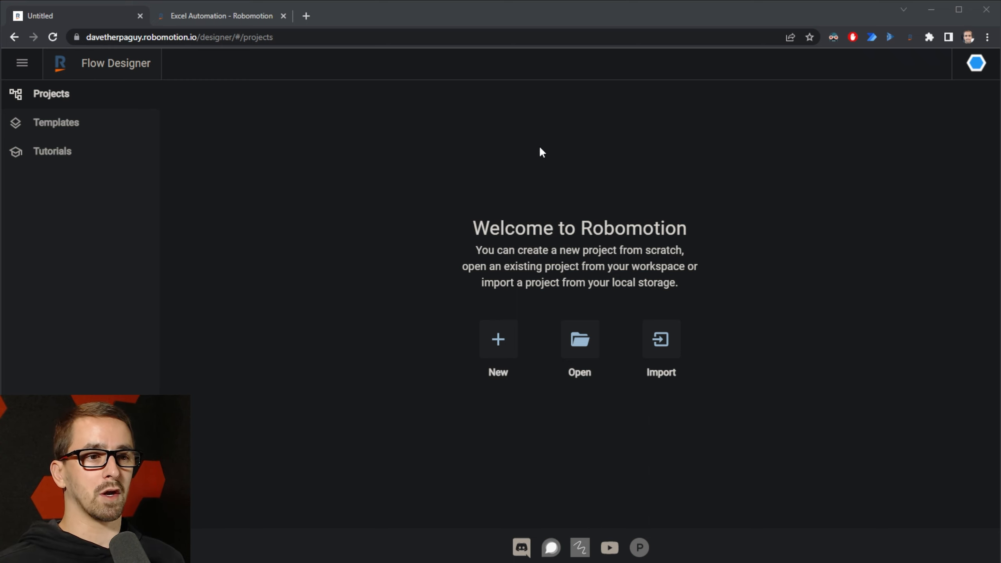
Step: Open the RPAC_POC flow from the existing projects list
{"action": "left_click", "coordinate": [589, 343]}
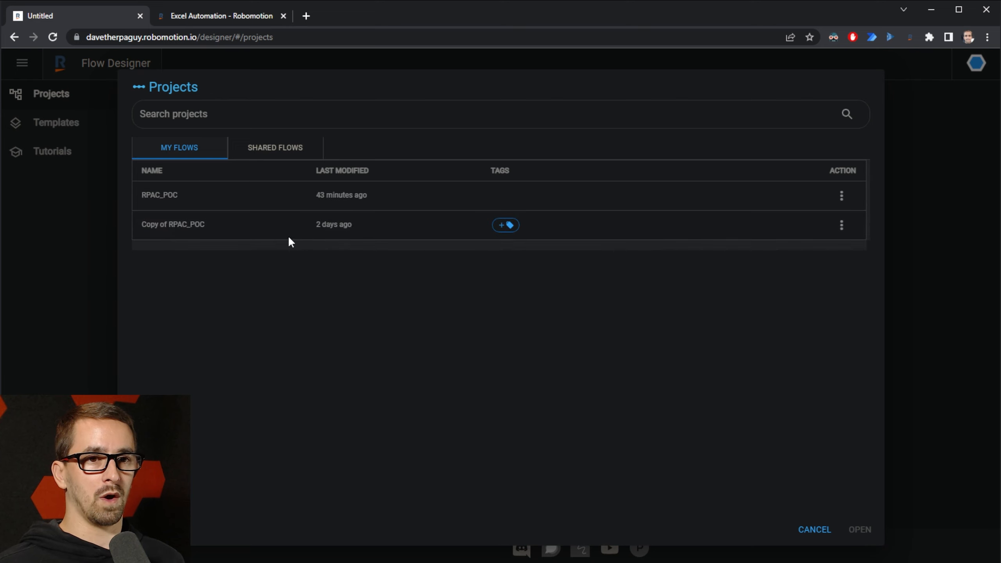
{"action": "left_click", "coordinate": [841, 196]}
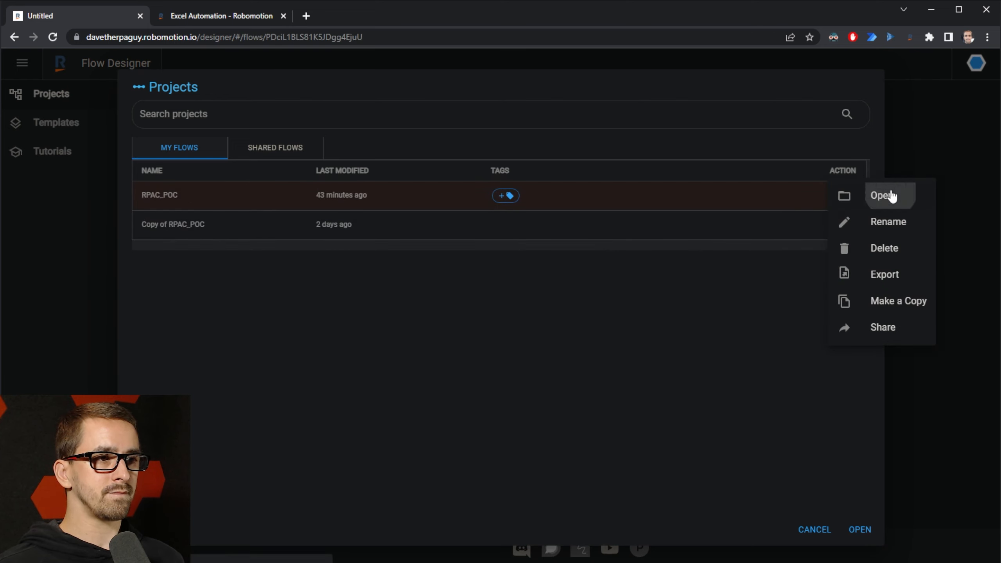
{"action": "left_click", "coordinate": [896, 206]}
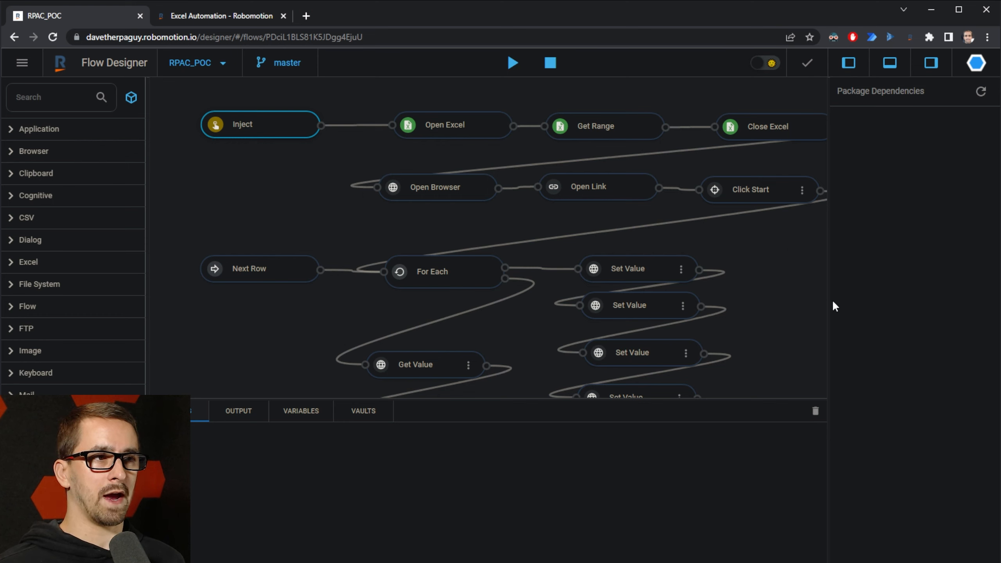
Step: Hide the dependencies and output panels, zoom out to the whole graph, and start a run
{"action": "left_click", "coordinate": [922, 64]}
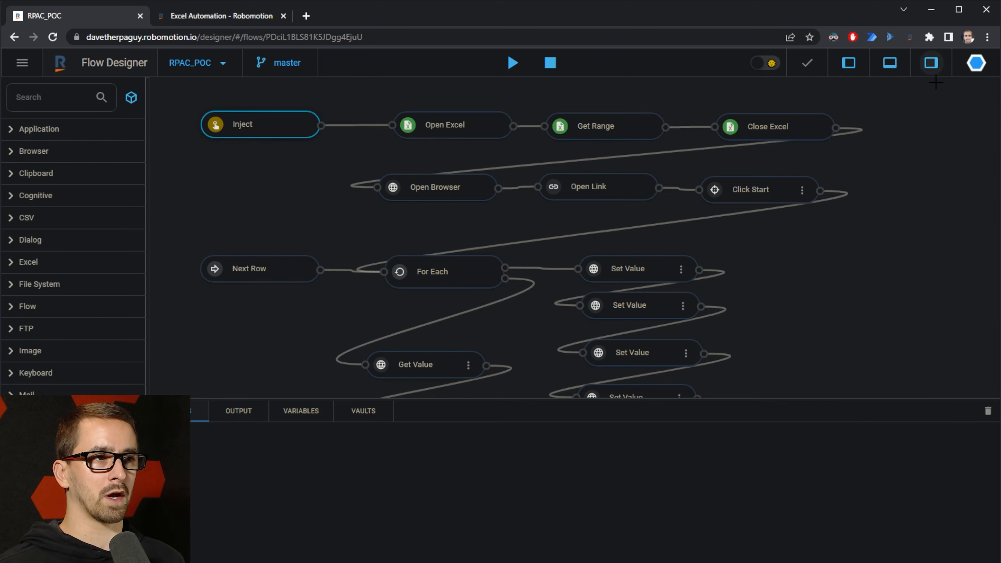
{"action": "left_click", "coordinate": [890, 64]}
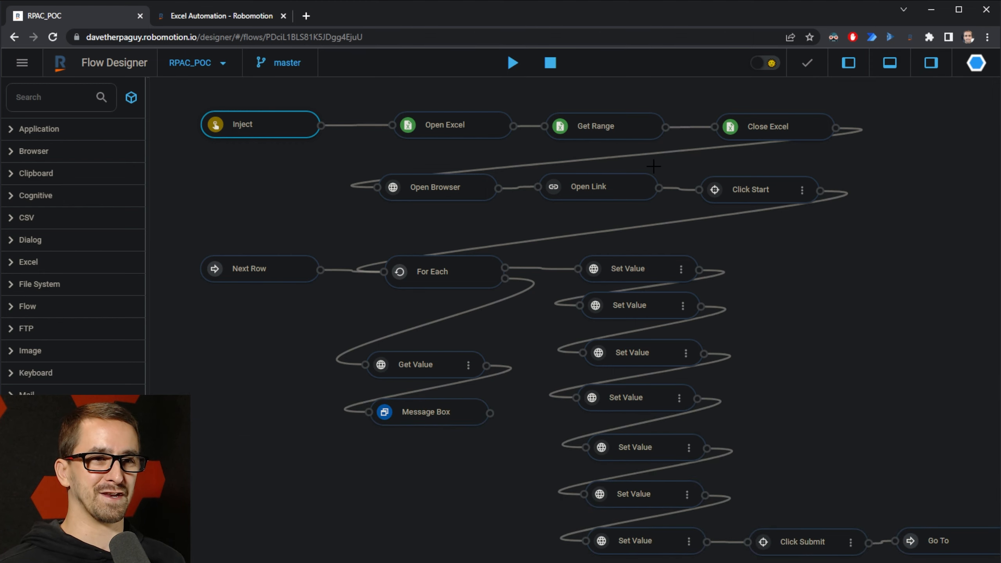
{"action": "scroll", "coordinate": [688, 191], "scroll_direction": "down", "scroll_amount": 1}
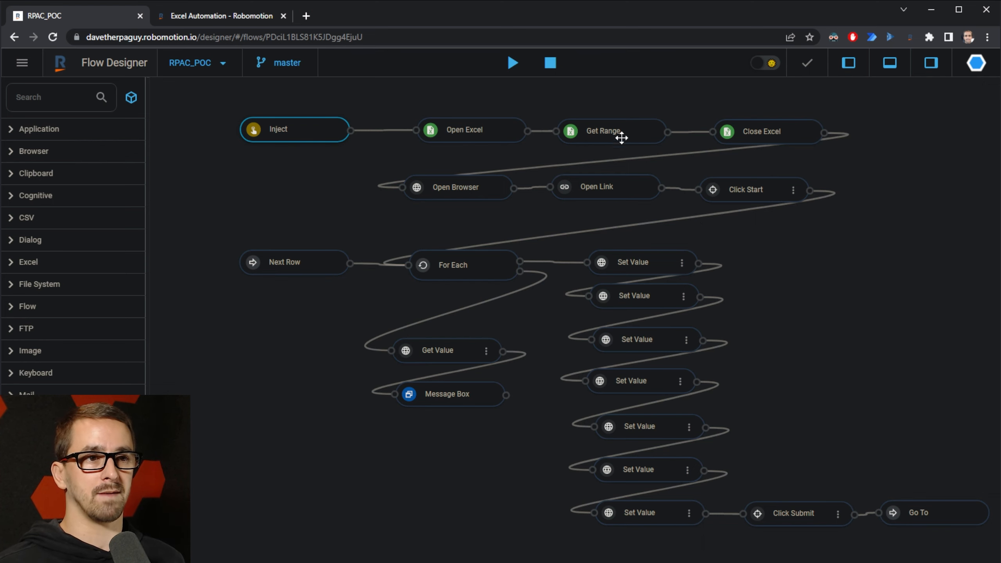
{"action": "left_click", "coordinate": [512, 63]}
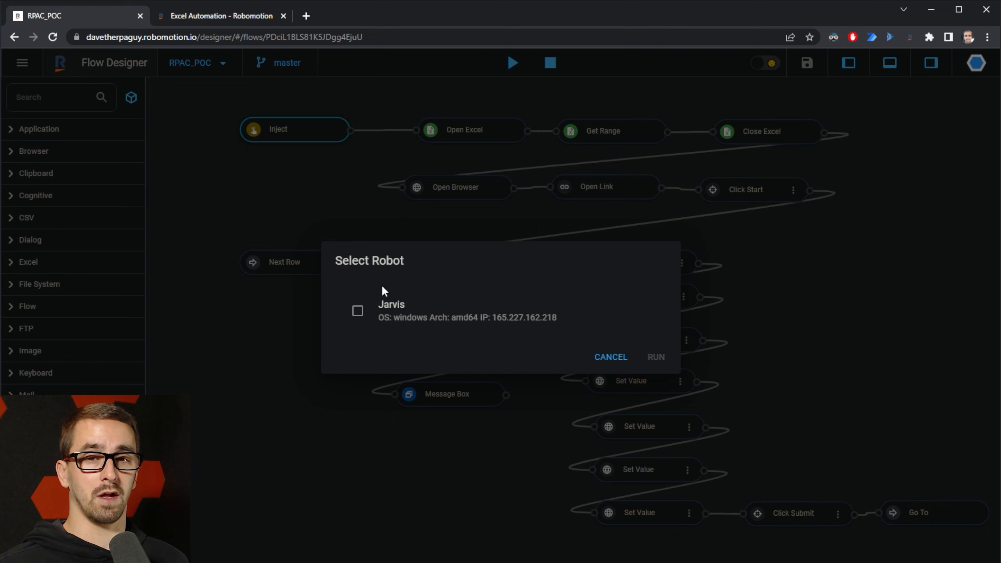
Step: Run RPAC_POC on the Jarvis robot, finishing the challenge at 100% in 8282 ms
{"action": "left_click_drag", "start_coordinate": [1000, 232], "coordinate": [456, 140]}
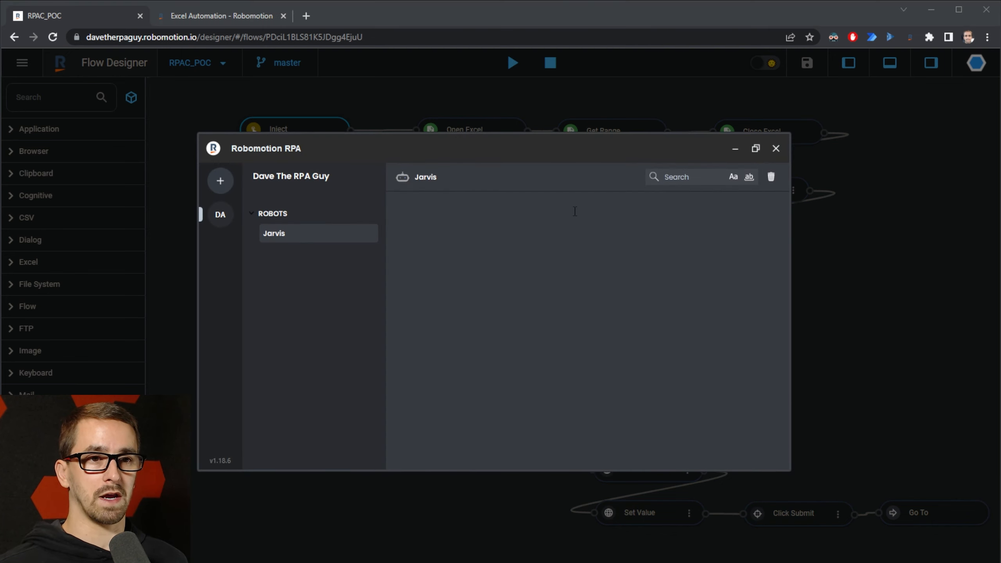
{"action": "key", "text": "alt+Tab"}
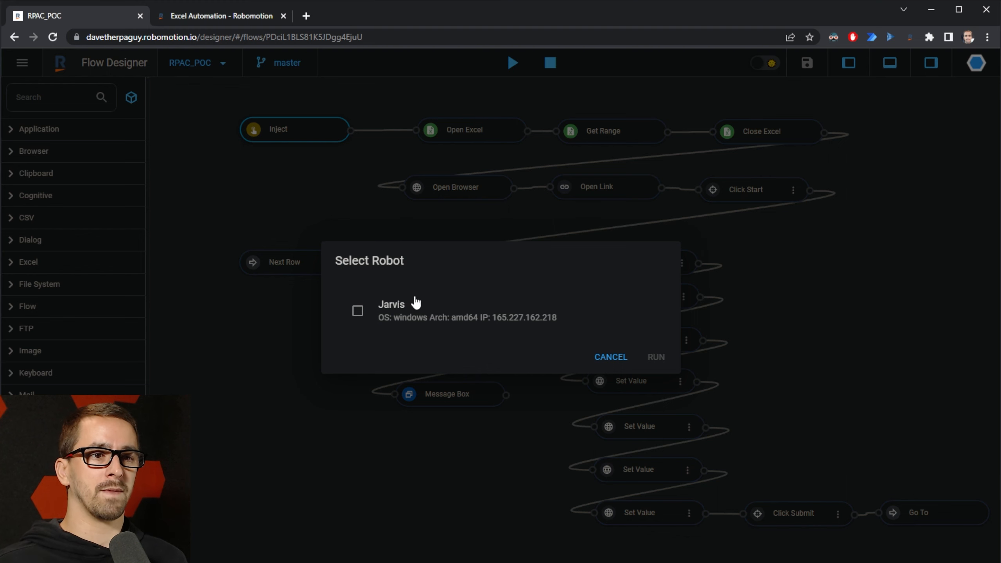
{"action": "left_click", "coordinate": [357, 311]}
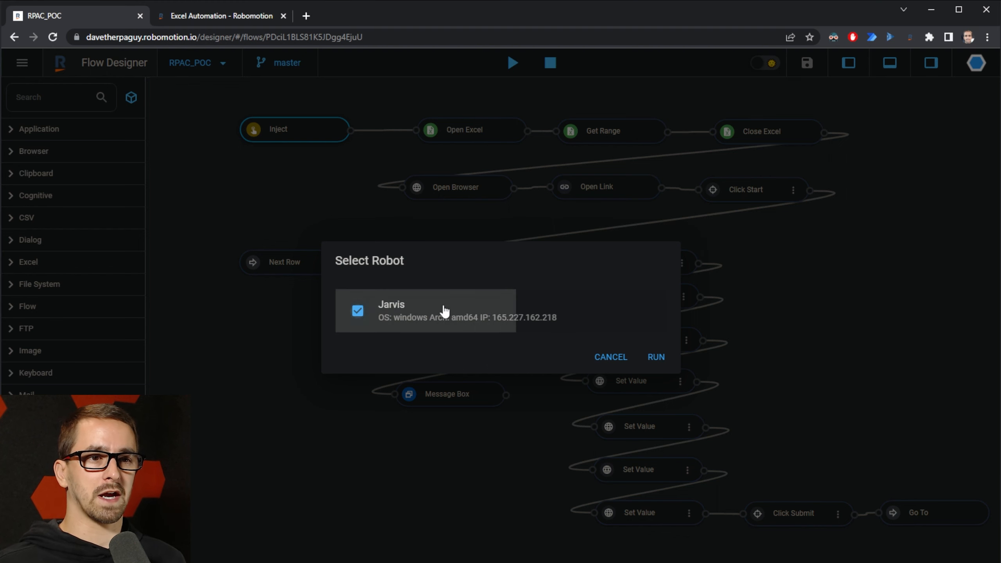
{"action": "left_click", "coordinate": [662, 359]}
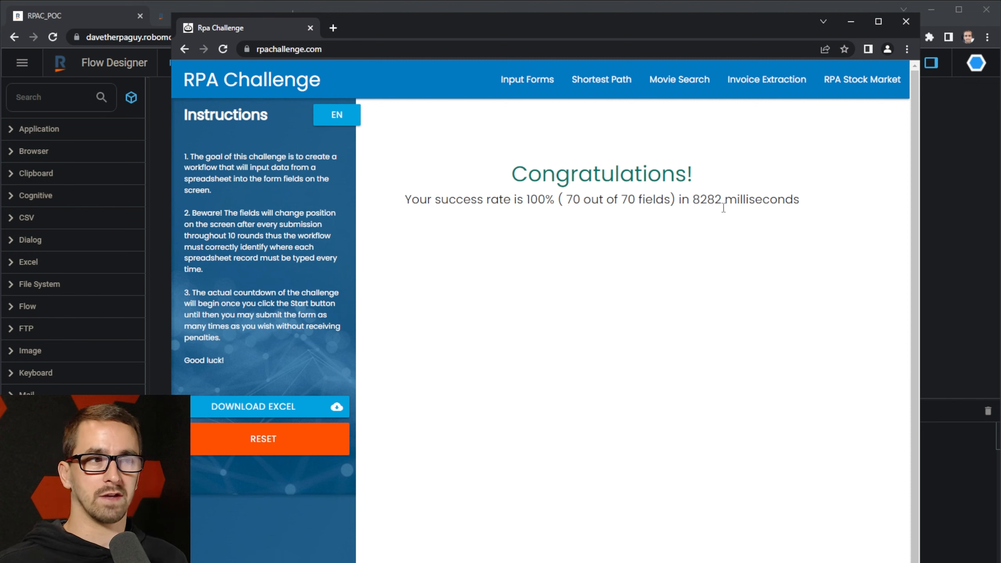
Step: Select the 8282 millisecond completion time in the result message
{"action": "double_click", "coordinate": [707, 199]}
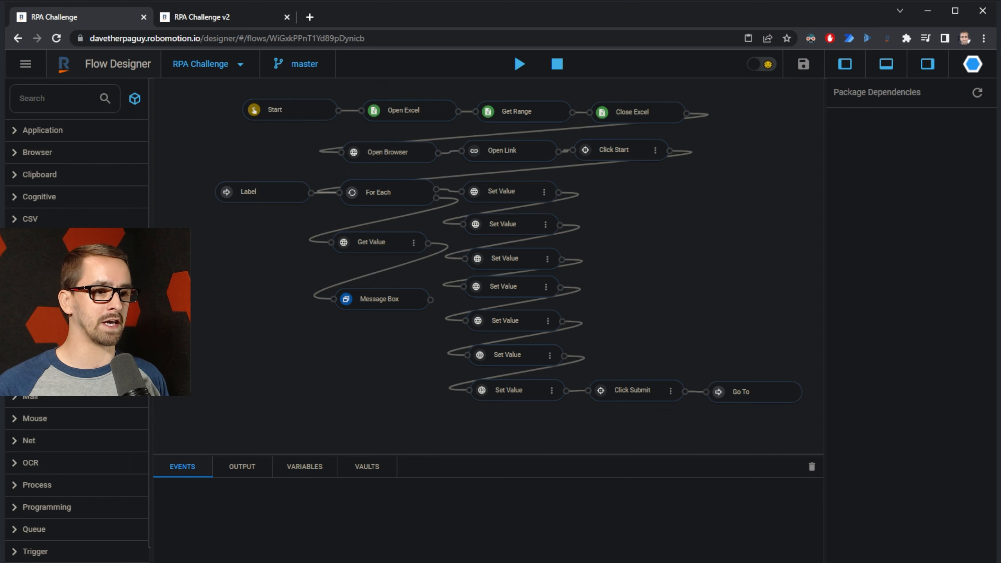
Step: Check and minimize the deskbot console, then run RPA Challenge on Jarvis, reaching 100% in 5091 ms
{"action": "key", "text": "alt+Tab"}
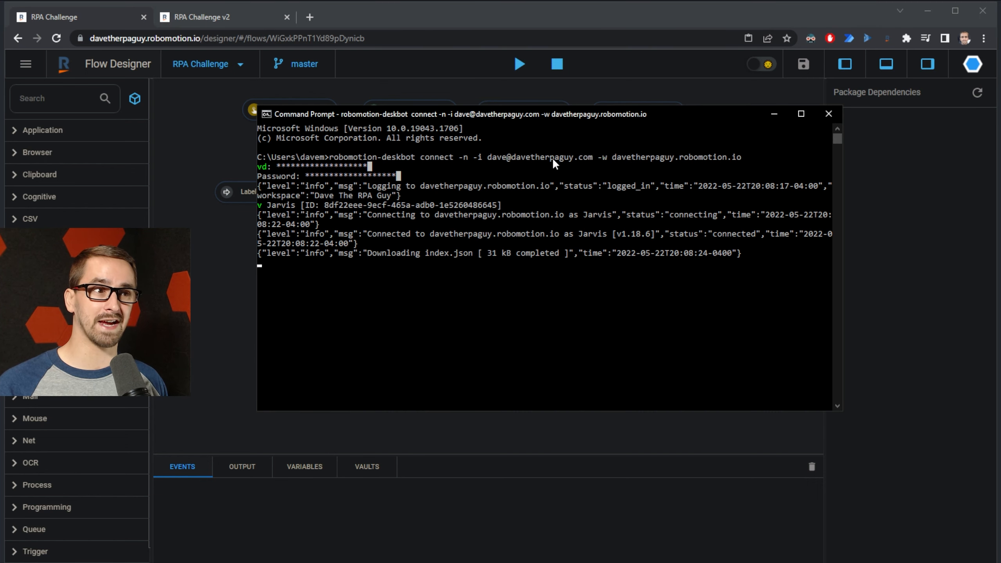
{"action": "left_click_drag", "start_coordinate": [673, 116], "coordinate": [670, 115]}
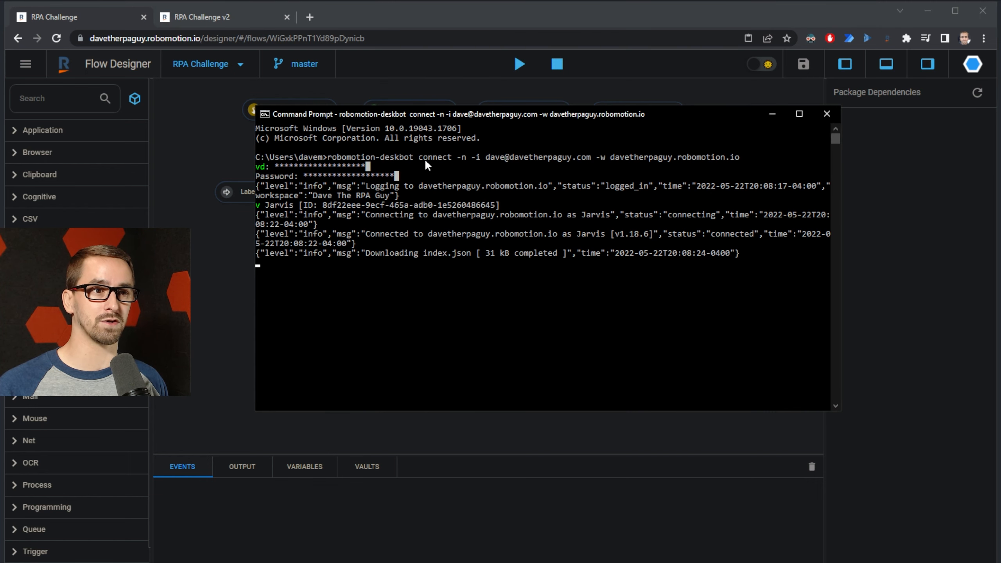
{"action": "left_click", "coordinate": [768, 114]}
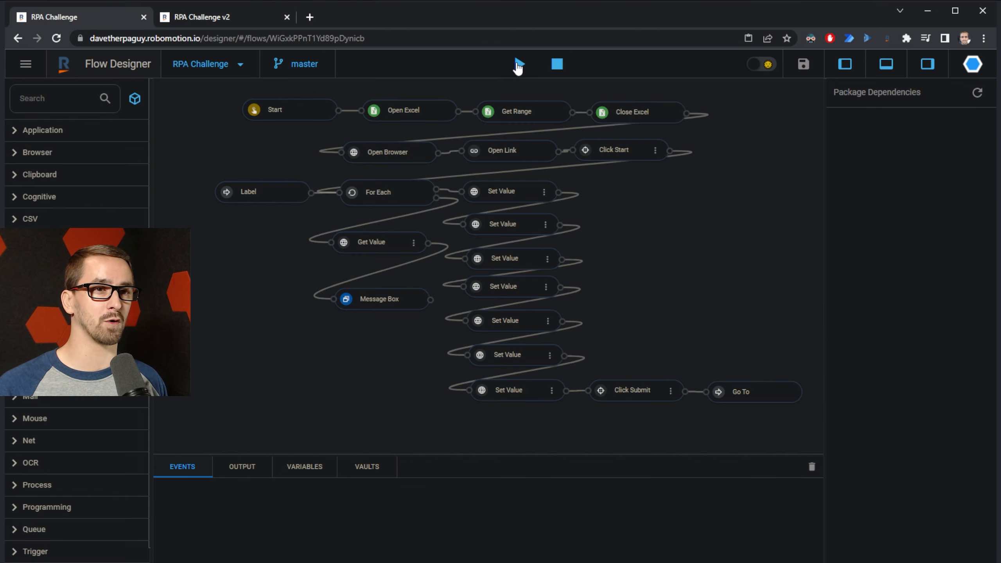
{"action": "left_click", "coordinate": [518, 65]}
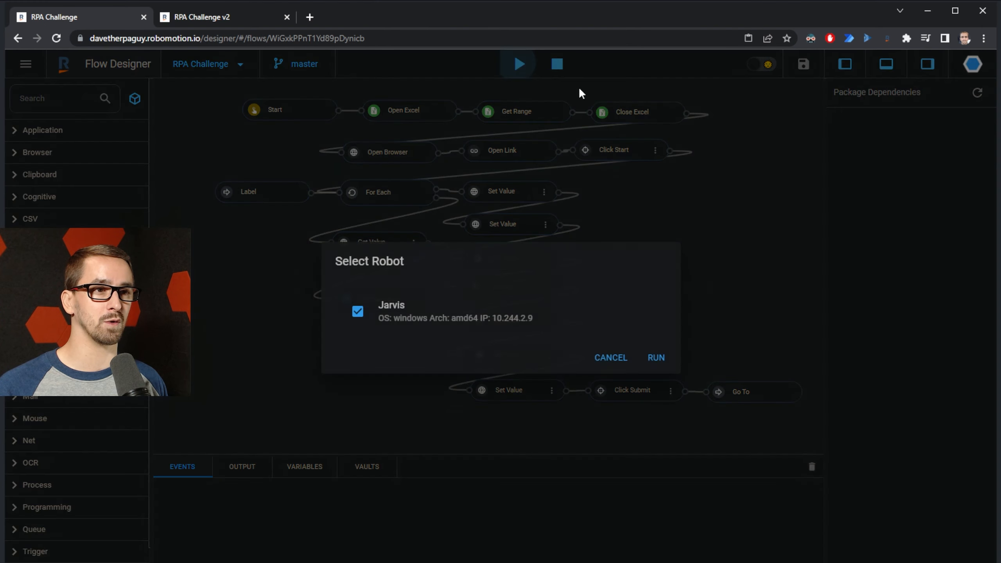
{"action": "left_click", "coordinate": [656, 358]}
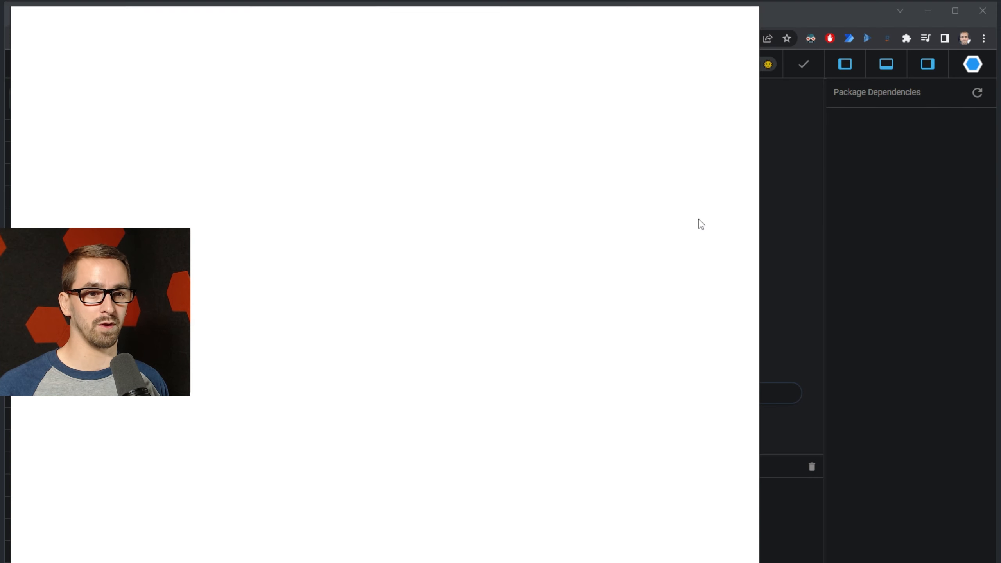
{"action": "left_click_drag", "start_coordinate": [536, 13], "coordinate": [737, 19]}
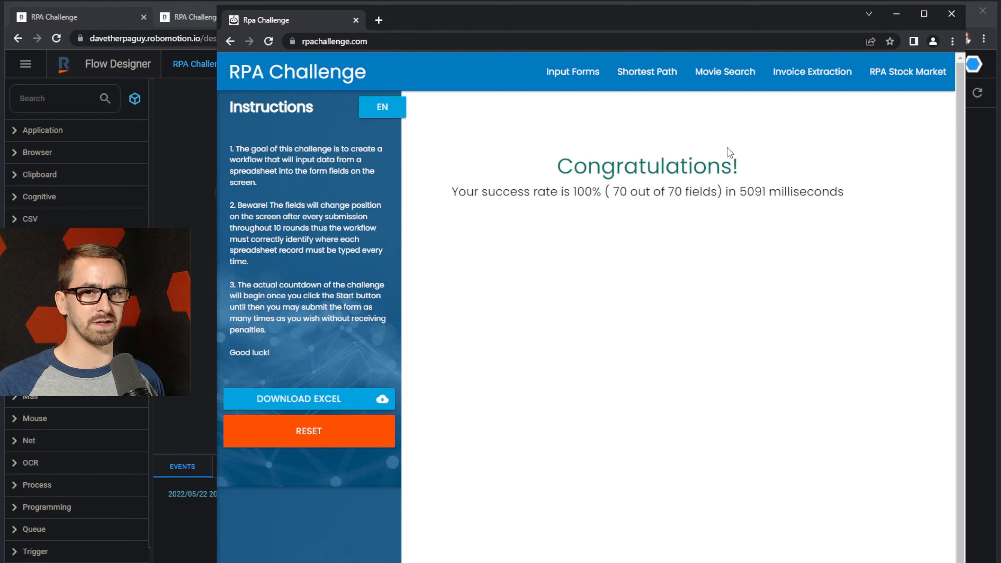
Step: Bring the Flow Designer window back in front of the rpachallenge.com popup
{"action": "left_click", "coordinate": [111, 16]}
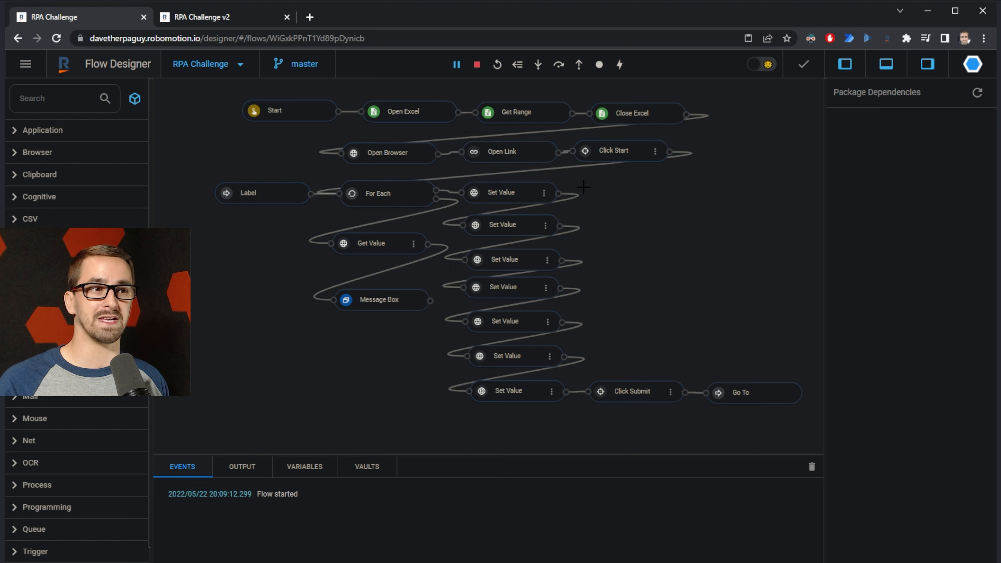
Step: Select the Set Value nodes, then open RPA Challenge v2 and select its Run Script node
{"action": "left_click_drag", "start_coordinate": [570, 419], "coordinate": [463, 176]}
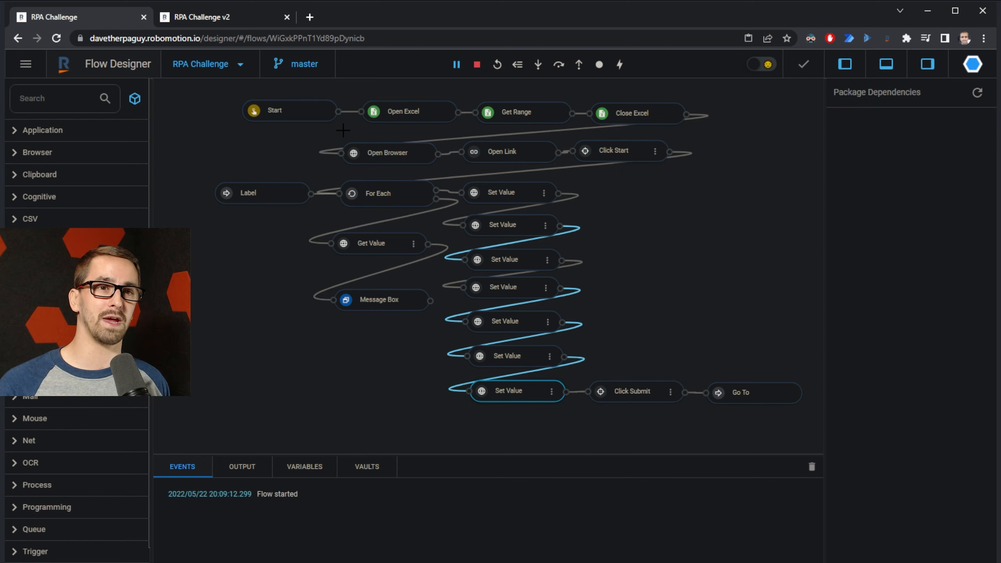
{"action": "left_click", "coordinate": [223, 17]}
{"action": "left_click", "coordinate": [561, 228]}
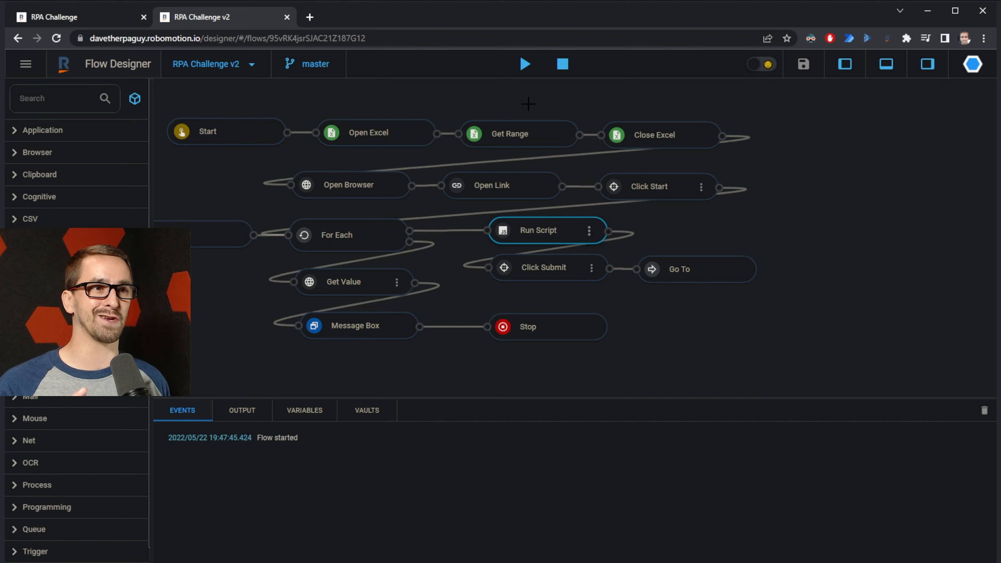
Step: Run RPA Challenge v2 on the chosen robot, finishing at 100% in 364 ms
{"action": "left_click", "coordinate": [524, 63]}
{"action": "left_click", "coordinate": [653, 365]}
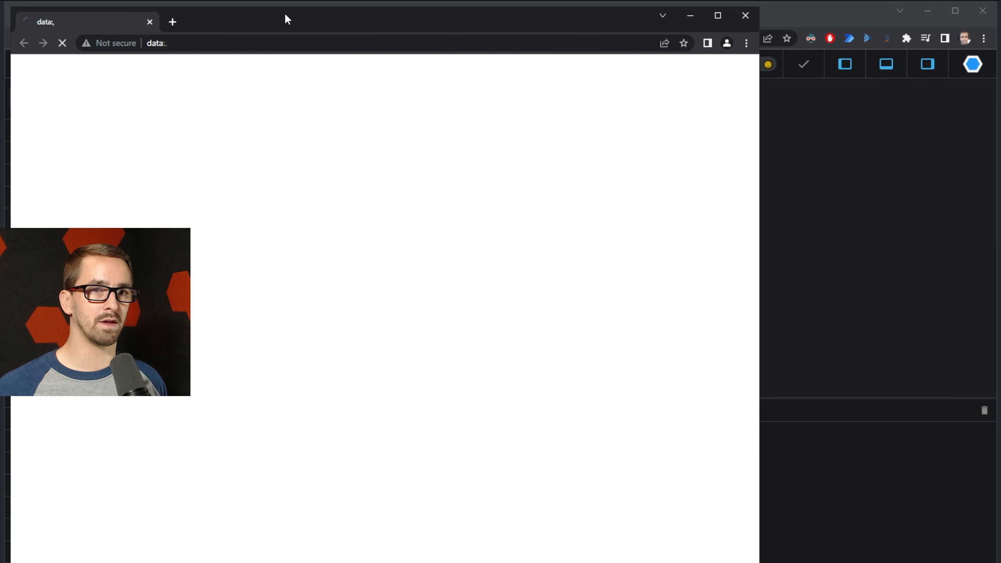
{"action": "left_click_drag", "start_coordinate": [284, 13], "coordinate": [512, 21]}
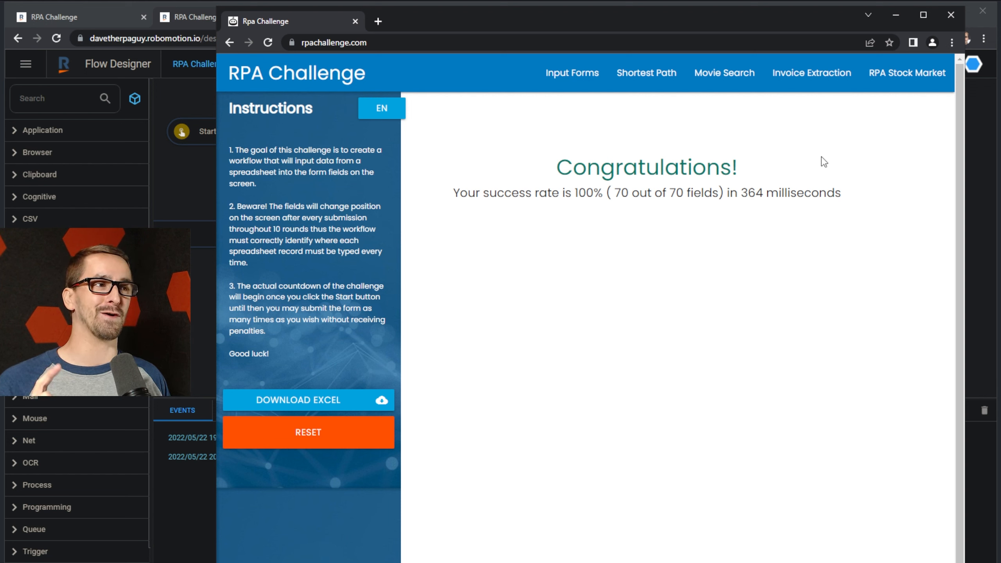
Step: Minimize the challenge browser window and dismiss the 364 ms Success message
{"action": "left_click", "coordinate": [895, 14]}
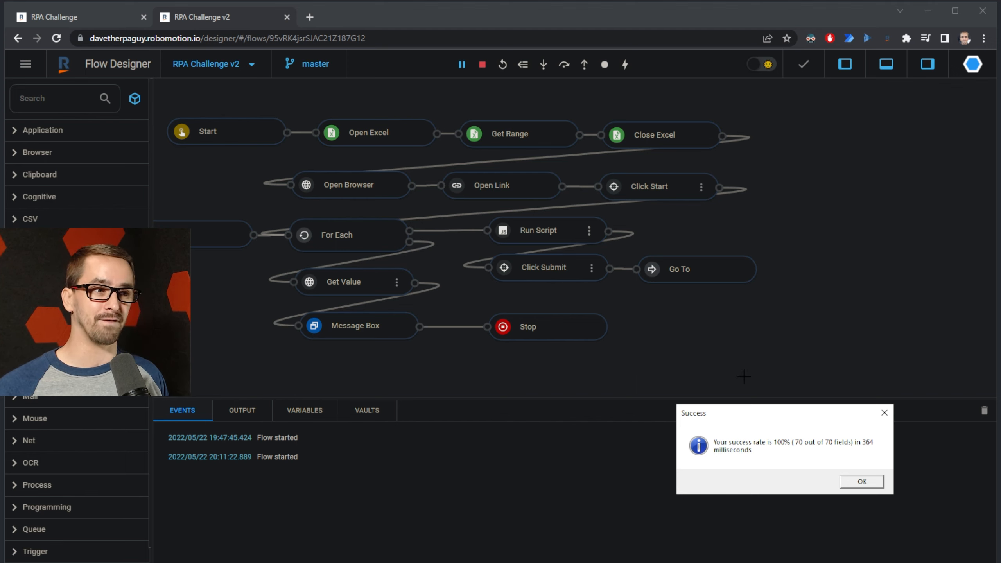
{"action": "left_click", "coordinate": [858, 480]}
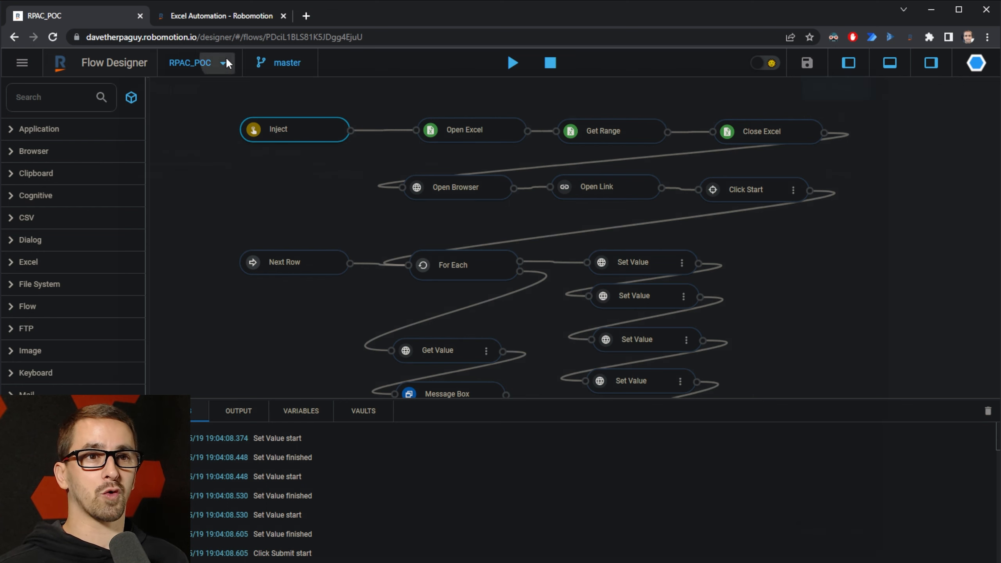
Step: Create a new project named 'RPA Challenge' from the project dropdown
{"action": "left_click", "coordinate": [223, 64]}
{"action": "left_click", "coordinate": [830, 93]}
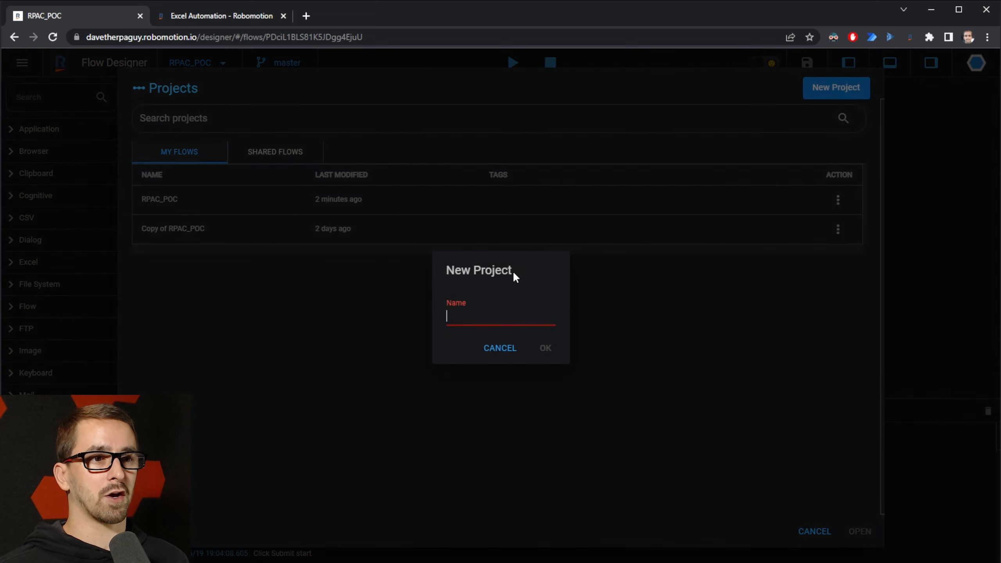
{"action": "type", "text": "RPA "}
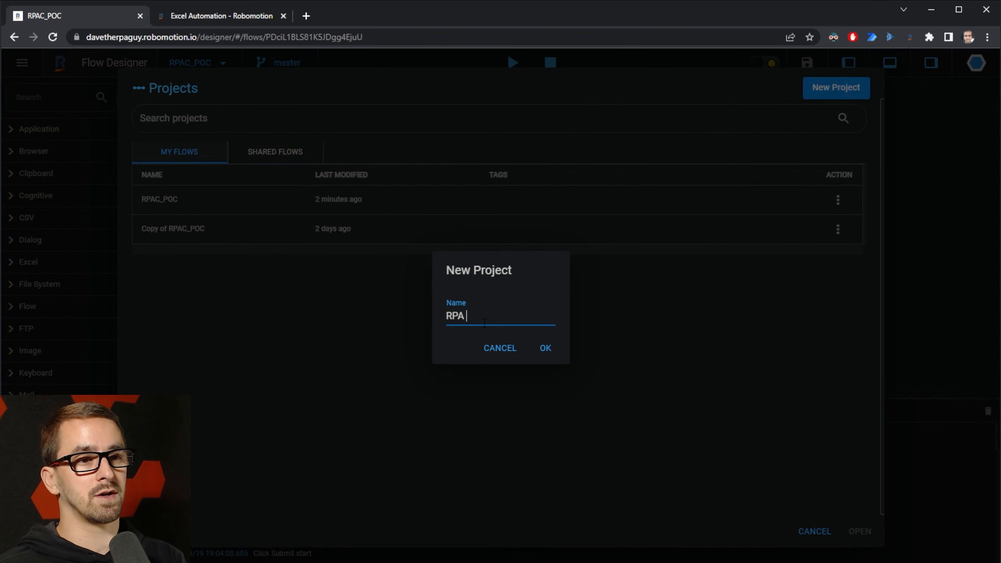
{"action": "type", "text": "Challenge.co"}
{"action": "key", "text": "BackSpace"}
{"action": "key", "text": "BackSpace"}
{"action": "key", "text": "BackSpace"}
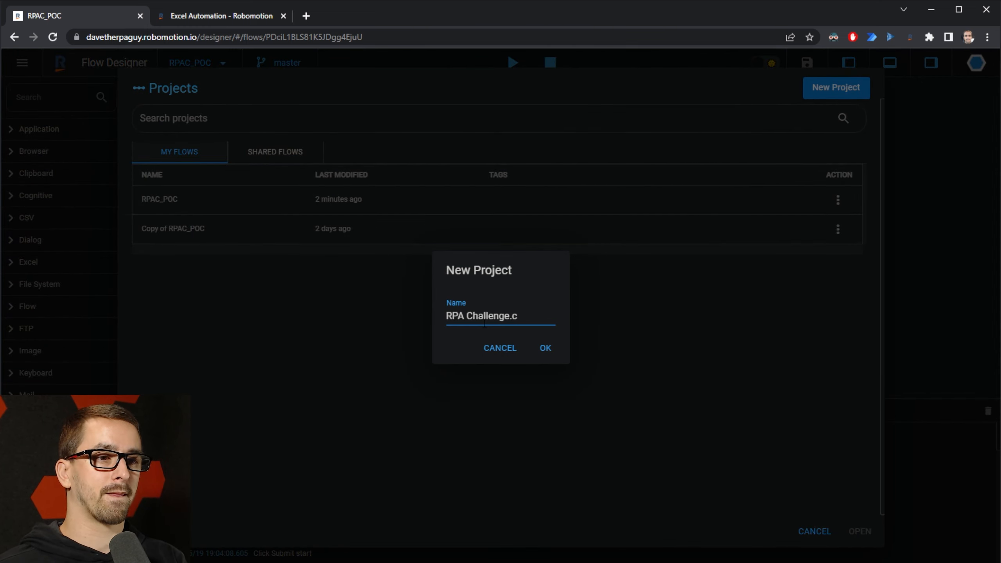
{"action": "left_click", "coordinate": [546, 348]}
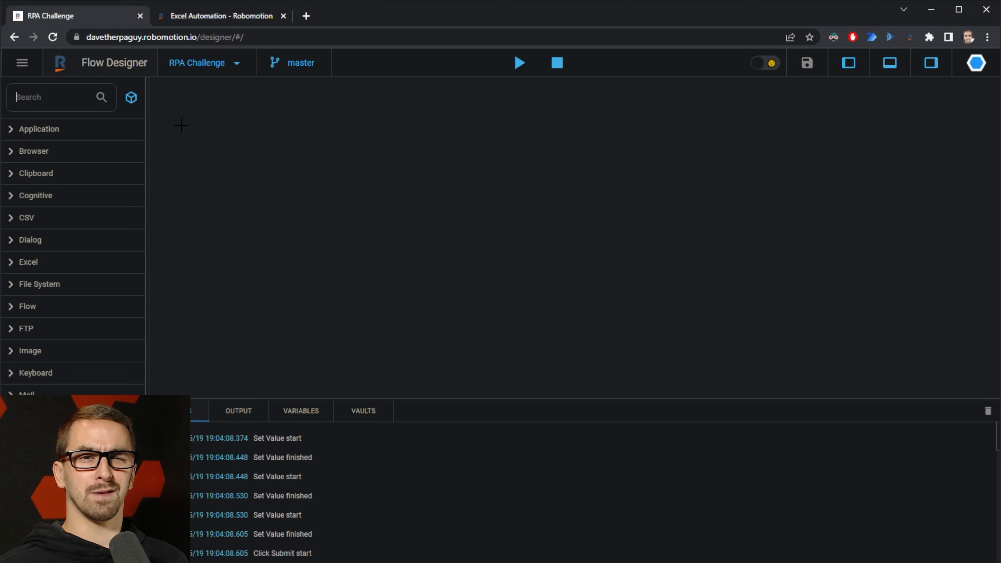
Step: Search the palette for 'inject' and place an Inject trigger node on the canvas
{"action": "left_click", "coordinate": [51, 97]}
{"action": "type", "text": "inject"}
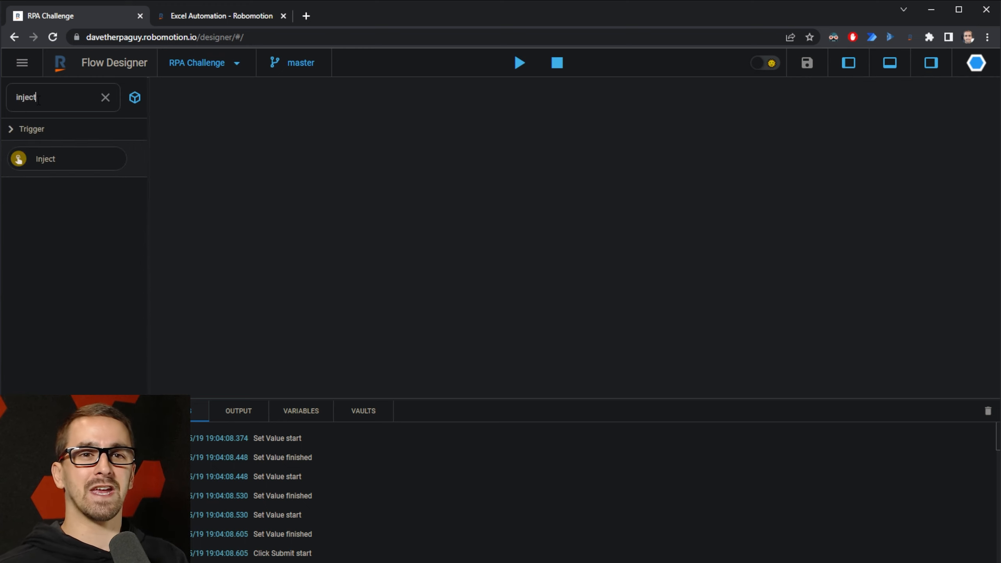
{"action": "left_click_drag", "start_coordinate": [72, 163], "coordinate": [306, 161]}
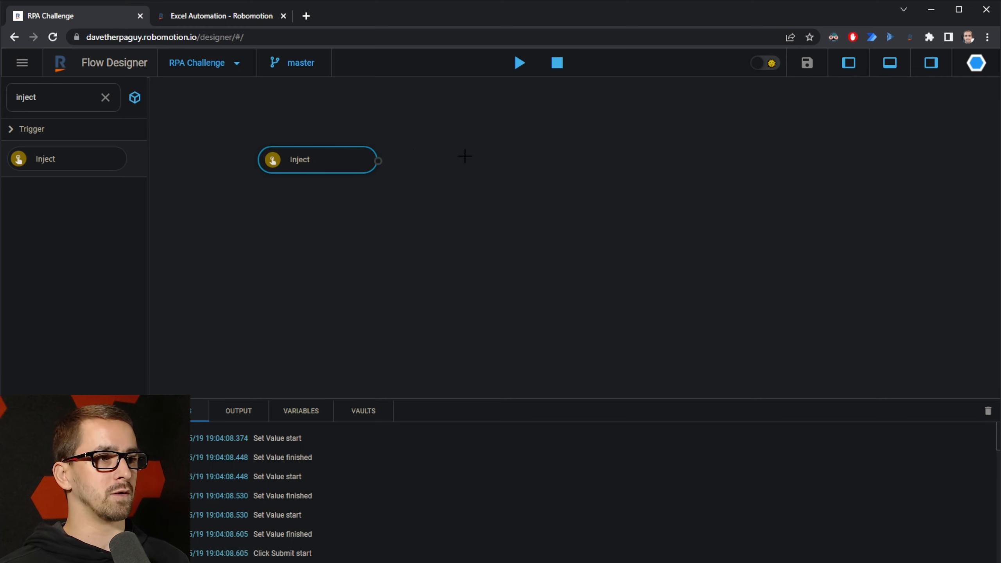
Step: Rename the Inject trigger node to Start, clear the palette search, and move the spreadsheet window left
{"action": "left_click", "coordinate": [931, 62]}
{"action": "left_click_drag", "start_coordinate": [876, 176], "coordinate": [807, 175]}
{"action": "type", "text": "Start"}
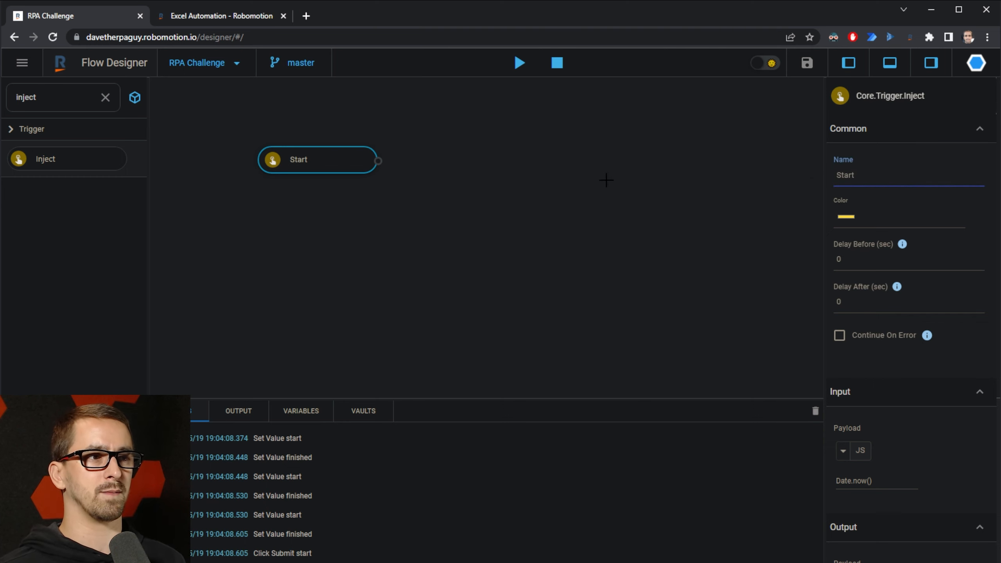
{"action": "left_click", "coordinate": [105, 98]}
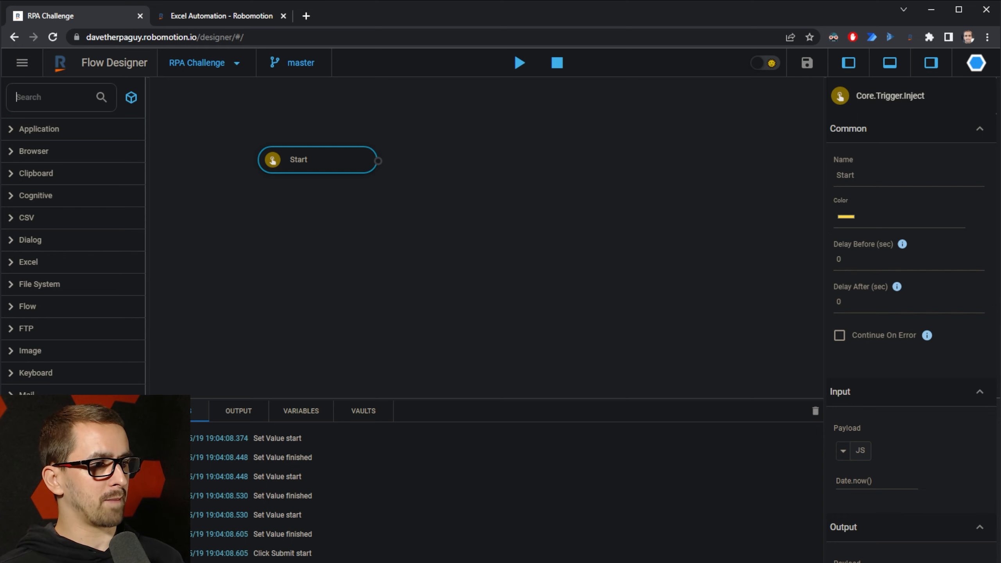
{"action": "left_click_drag", "start_coordinate": [1000, 131], "coordinate": [848, 46]}
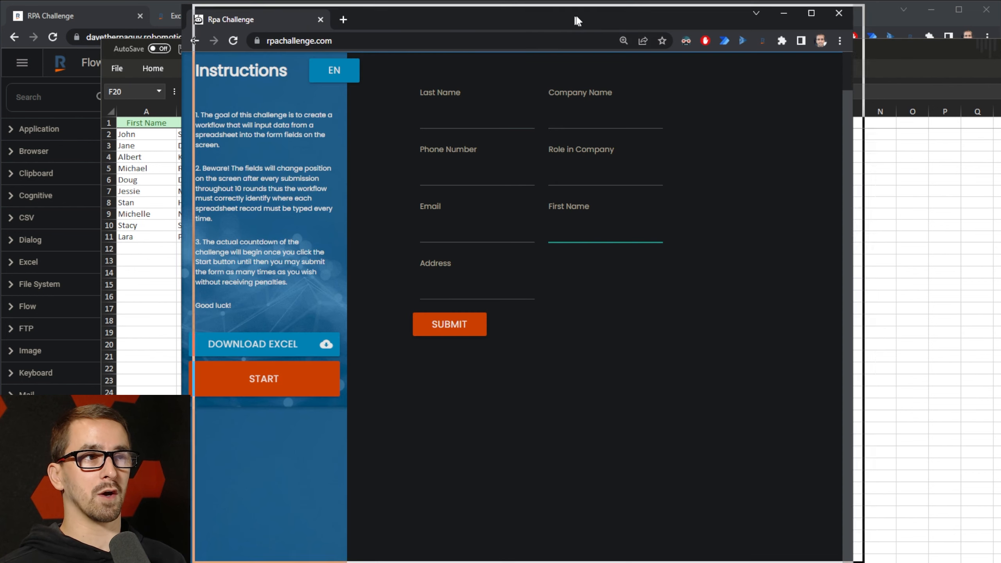
Step: Place the RPA Challenge form on the right and check the Last Name header in cell B1
{"action": "left_click_drag", "start_coordinate": [577, 20], "coordinate": [733, 22]}
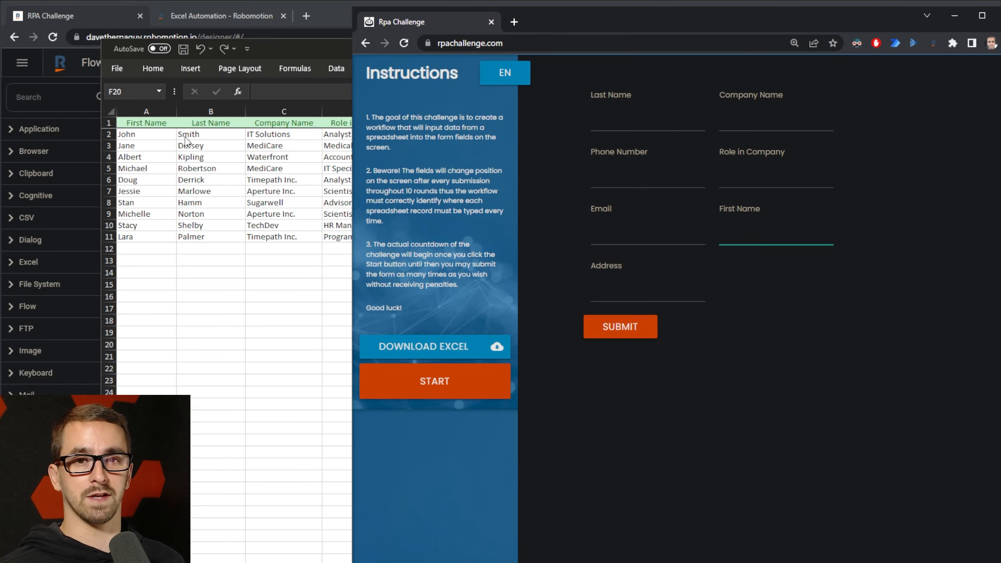
{"action": "key", "text": "alt+Tab"}
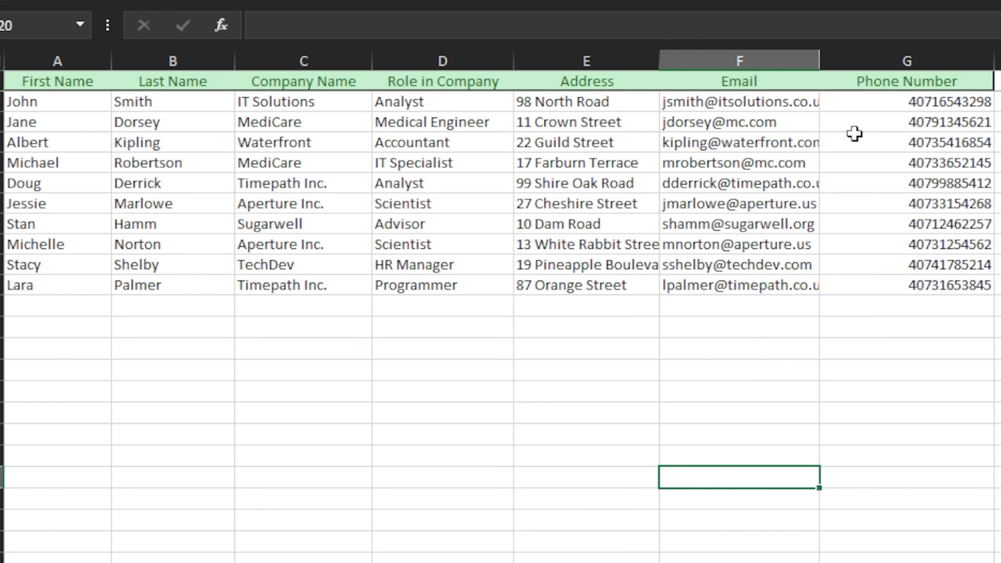
{"action": "left_click", "coordinate": [118, 82]}
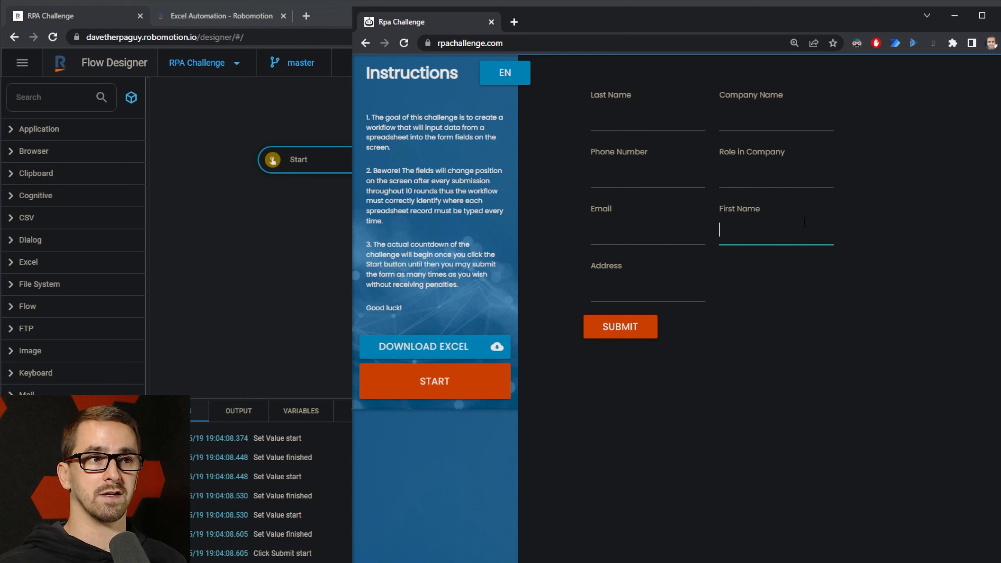
Step: Submit the RPA Challenge form to watch its fields reshuffle, then minimise the browser window
{"action": "left_click", "coordinate": [621, 326]}
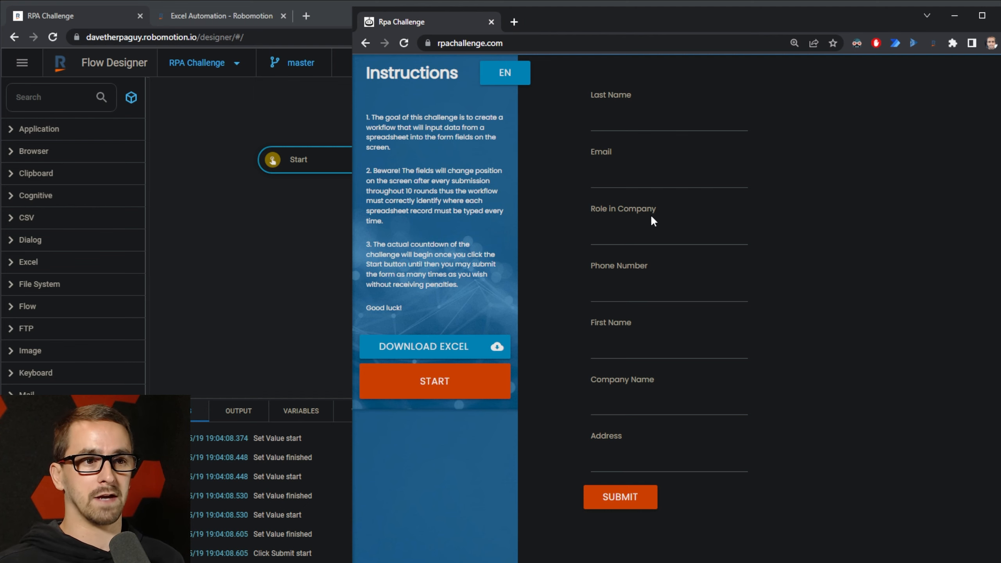
{"action": "left_click", "coordinate": [952, 16]}
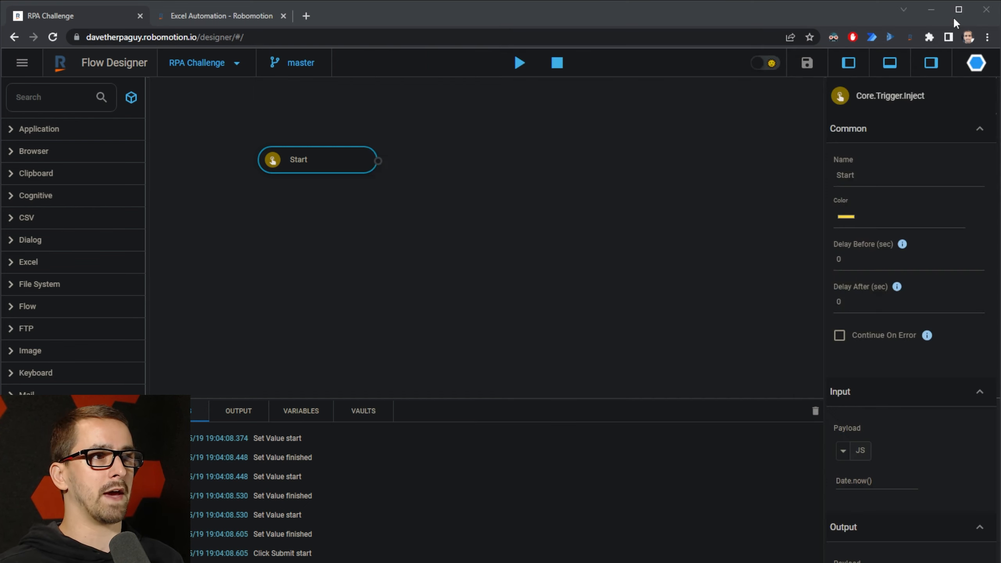
Step: Search the palette for 'exce', then place Open Excel beside Start and Close Excel to its right
{"action": "left_click", "coordinate": [477, 153]}
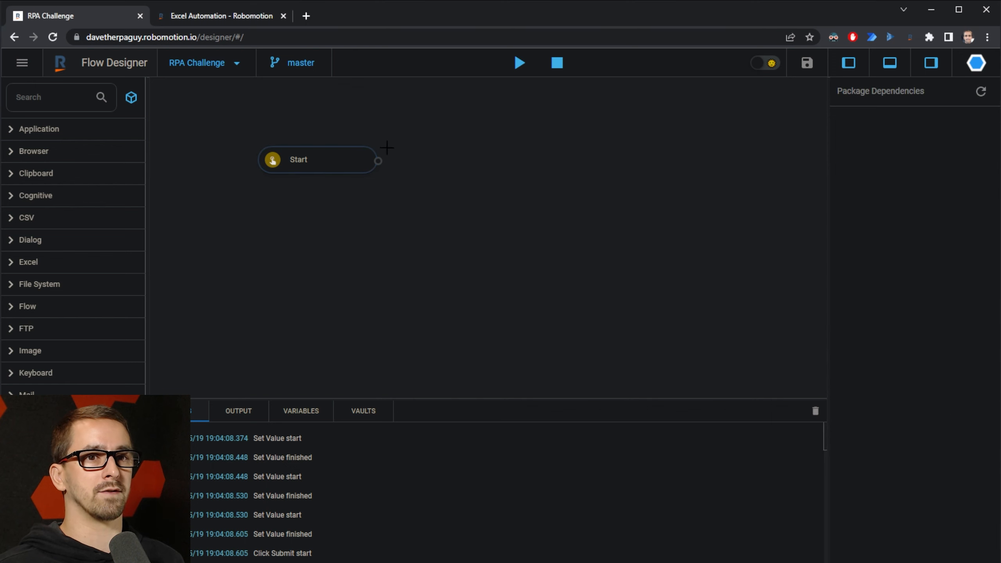
{"action": "left_click", "coordinate": [69, 94]}
{"action": "type", "text": "excel"}
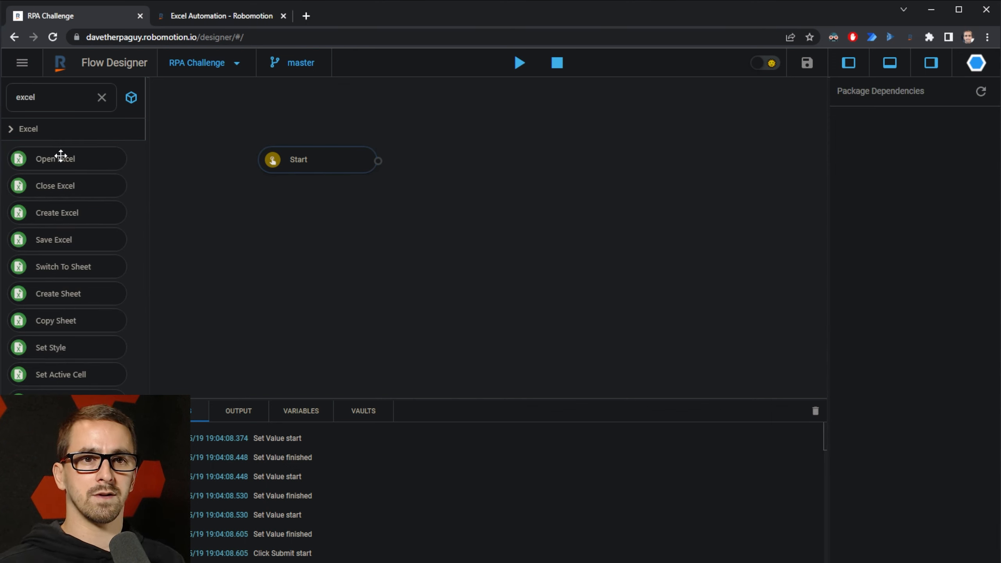
{"action": "left_click_drag", "start_coordinate": [60, 156], "coordinate": [450, 157]}
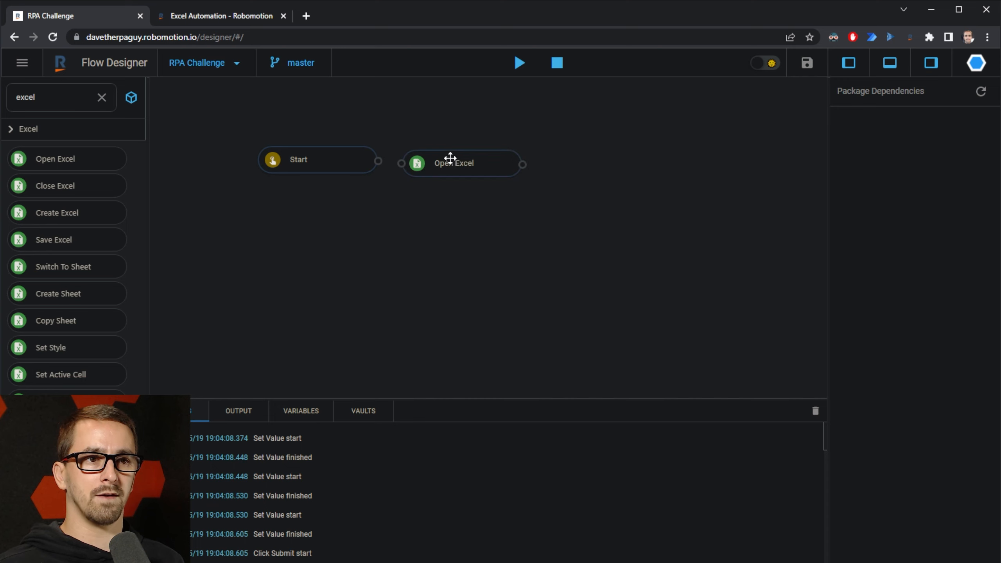
{"action": "left_click_drag", "start_coordinate": [76, 185], "coordinate": [736, 165]}
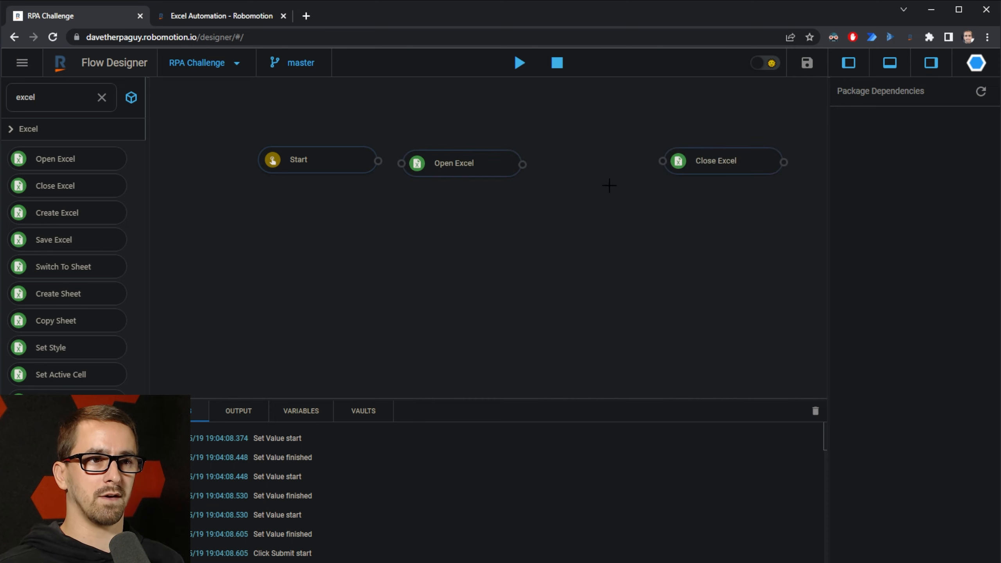
{"action": "left_click", "coordinate": [717, 158]}
Step: Set Open Excel's file path to C:\Test\challenge.xlsx, then view Close Excel's msg.excel_fd input
{"action": "left_click", "coordinate": [463, 162]}
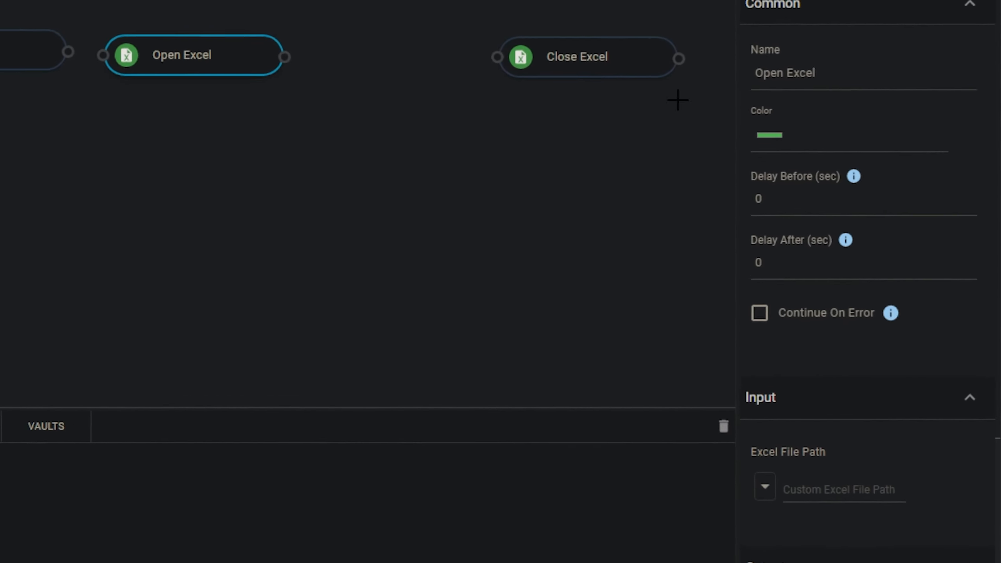
{"action": "scroll", "coordinate": [892, 264], "scroll_direction": "down", "scroll_amount": 3}
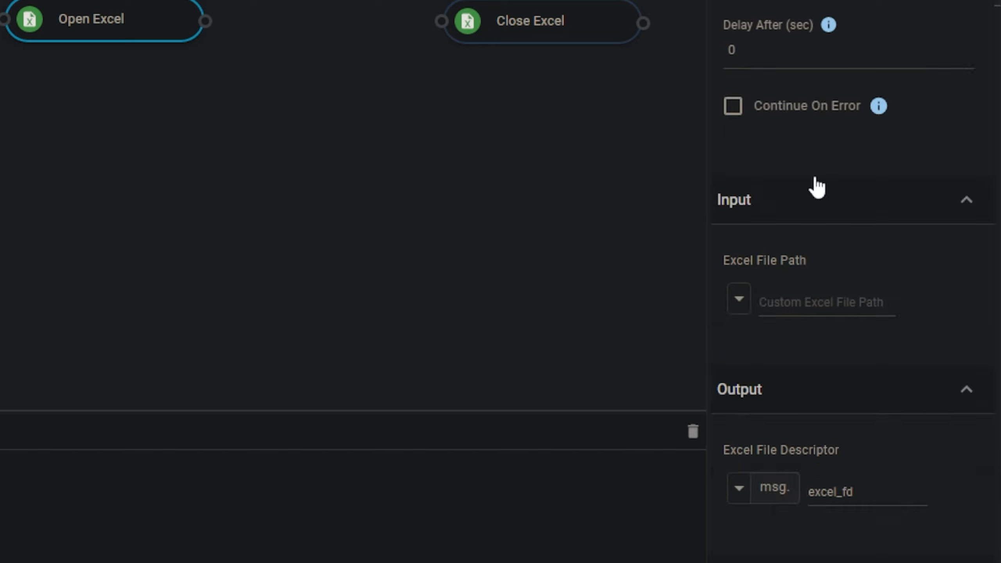
{"action": "left_click", "coordinate": [824, 311]}
{"action": "type", "text": "C"}
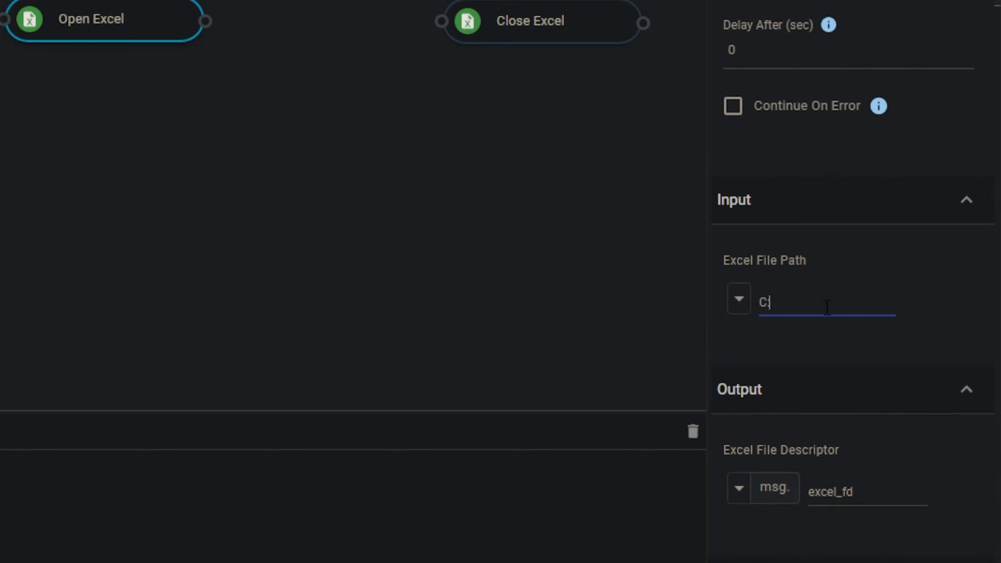
{"action": "type", "text": ":\\Test\\challenge.xlsx"}
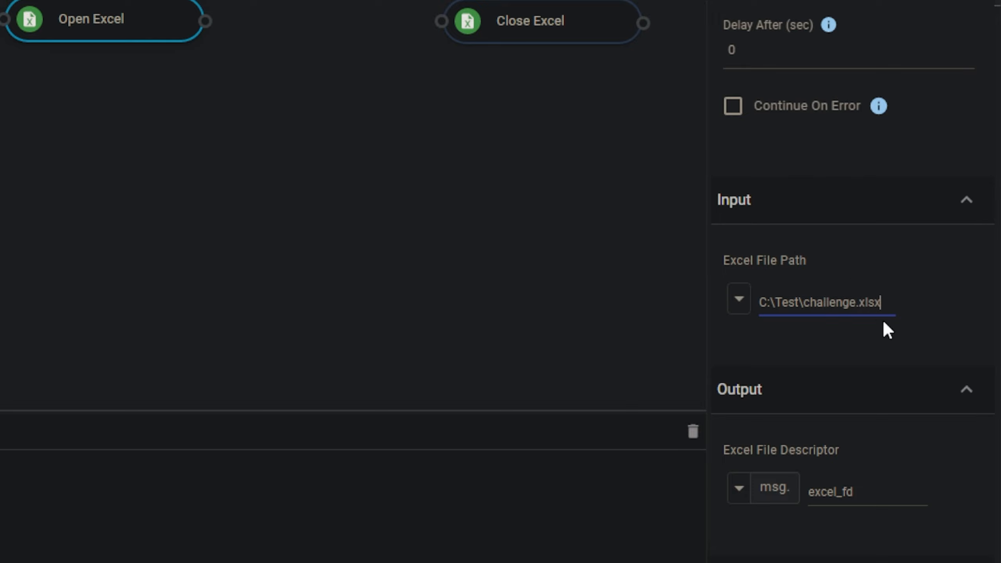
{"action": "scroll", "coordinate": [882, 321], "scroll_direction": "down", "scroll_amount": 5}
{"action": "scroll", "coordinate": [882, 369], "scroll_direction": "up", "scroll_amount": 5}
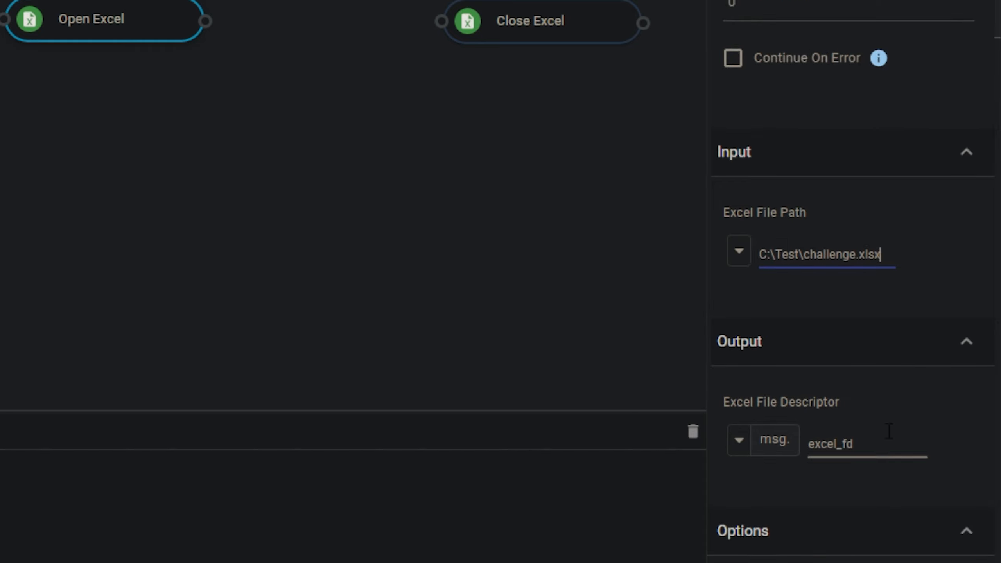
{"action": "scroll", "coordinate": [834, 451], "scroll_direction": "up", "scroll_amount": 2}
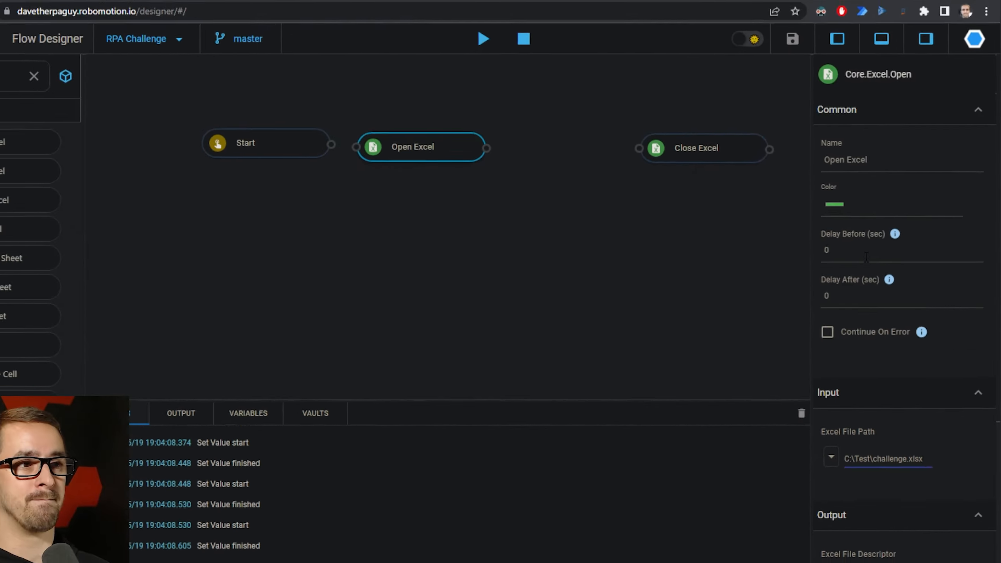
{"action": "left_click", "coordinate": [705, 147]}
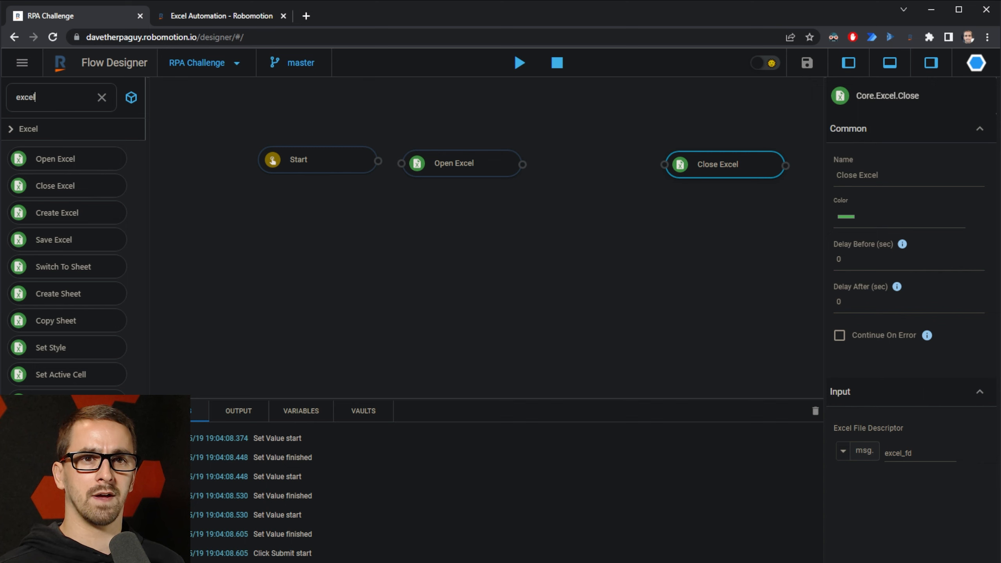
Step: Add a Get Range node from a 'get' search and wire Start → Open Excel → Get Range → Close Excel
{"action": "left_click_drag", "start_coordinate": [34, 97], "coordinate": [7, 99]}
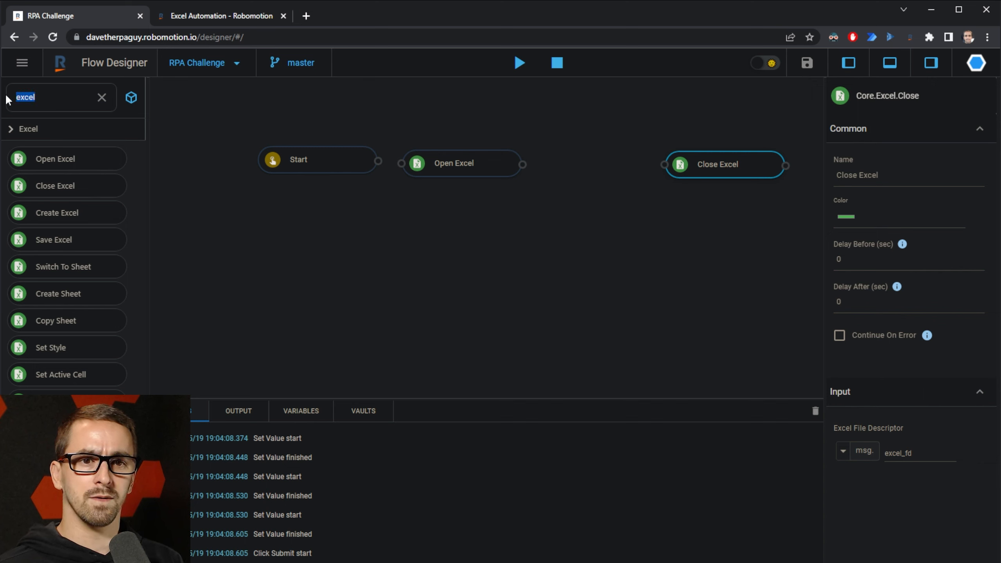
{"action": "type", "text": "get"}
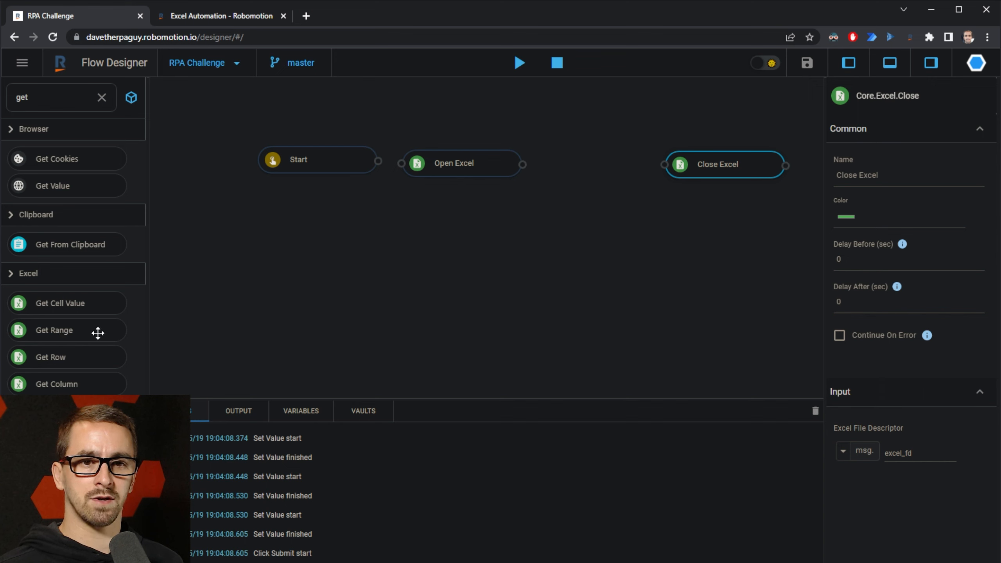
{"action": "left_click_drag", "start_coordinate": [97, 333], "coordinate": [571, 168]}
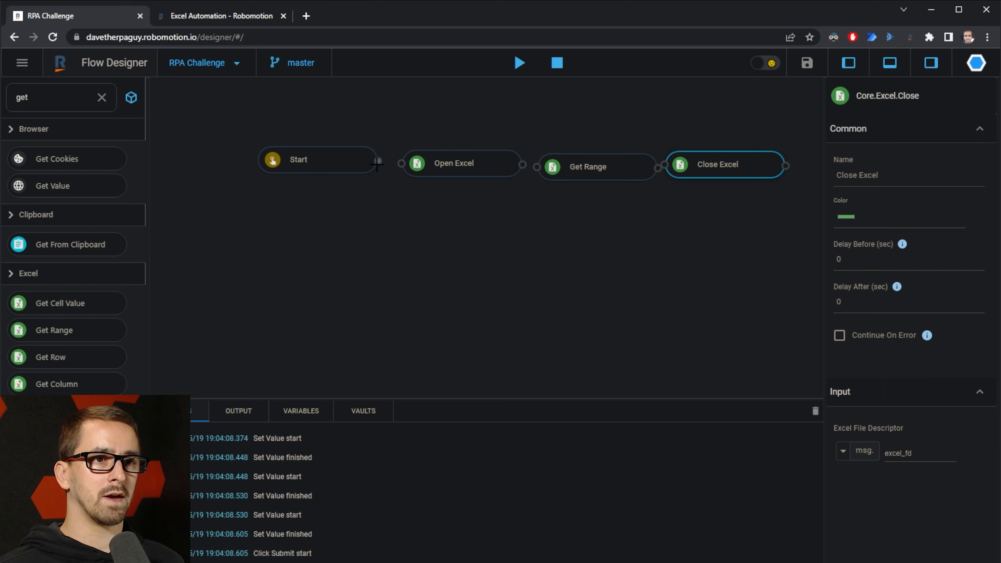
{"action": "left_click_drag", "start_coordinate": [377, 162], "coordinate": [423, 168]}
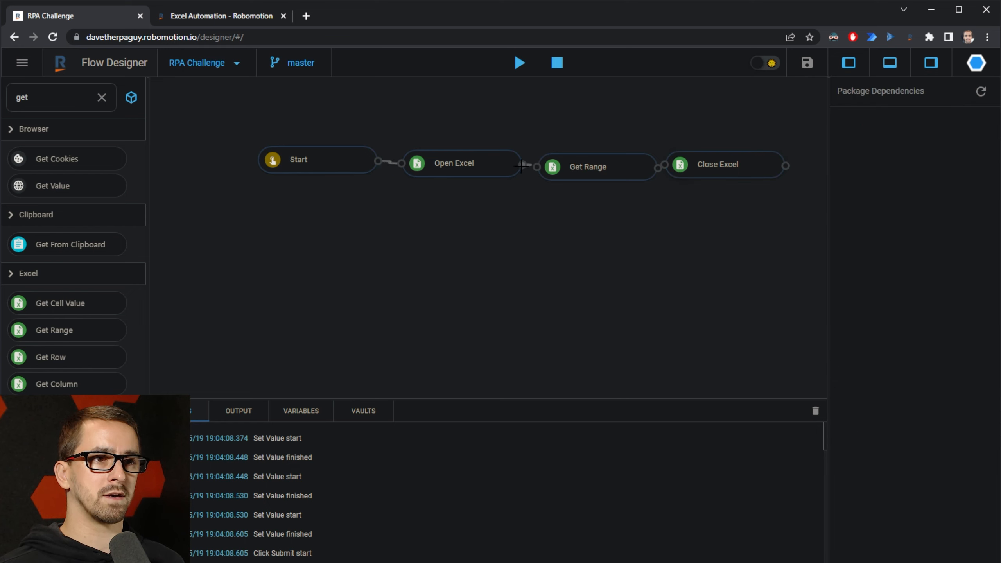
{"action": "left_click_drag", "start_coordinate": [521, 166], "coordinate": [537, 167]}
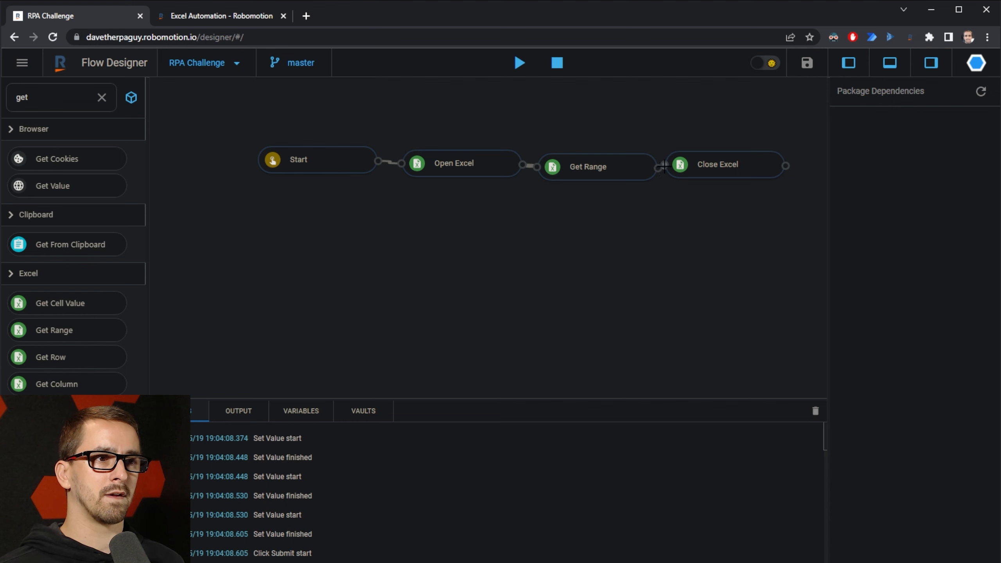
{"action": "left_click_drag", "start_coordinate": [721, 166], "coordinate": [746, 167]}
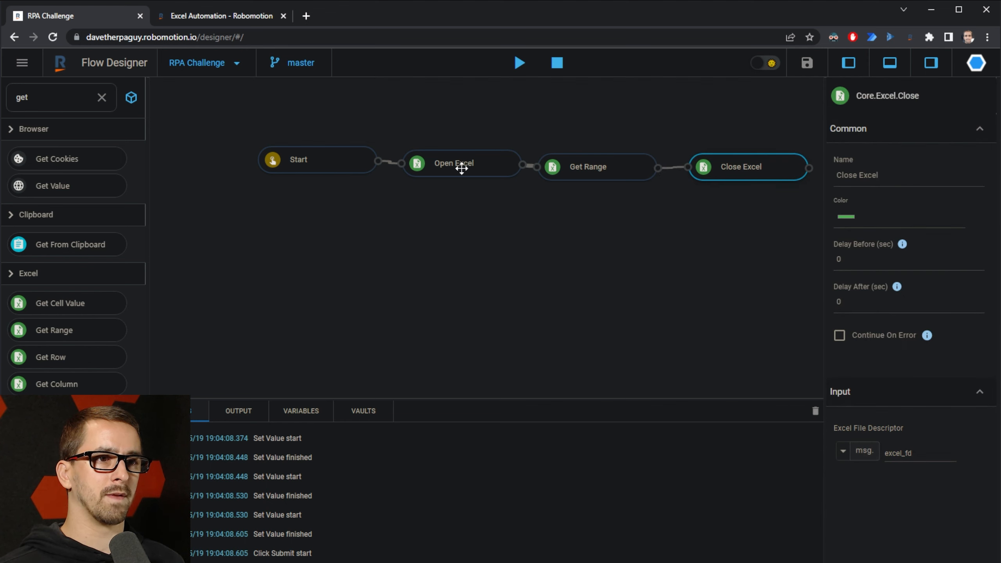
Step: Nudge the Start, Get Range and Close Excel nodes into a straight line
{"action": "left_click_drag", "start_coordinate": [322, 165], "coordinate": [317, 168]}
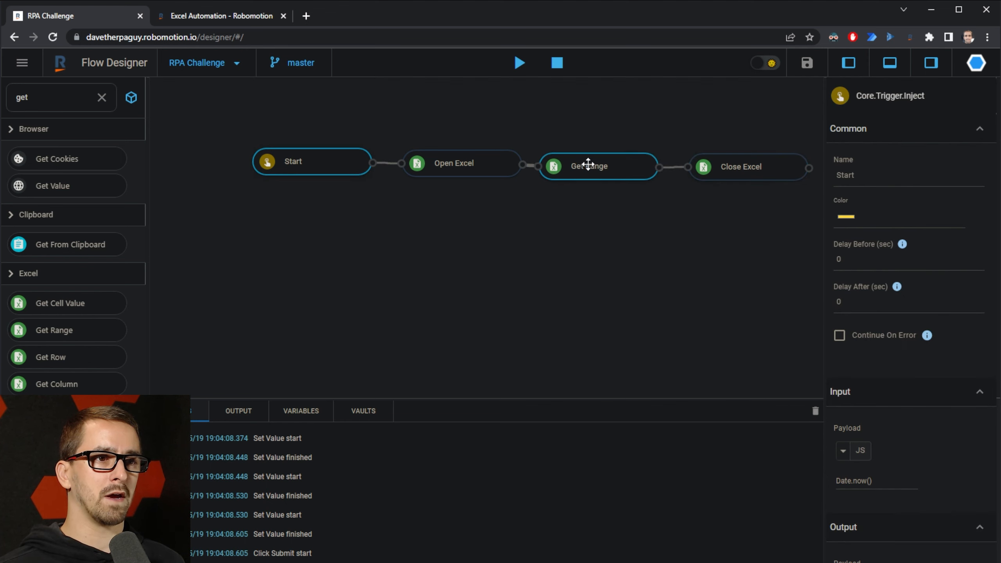
{"action": "left_click_drag", "start_coordinate": [588, 164], "coordinate": [592, 163]}
{"action": "left_click_drag", "start_coordinate": [727, 165], "coordinate": [725, 166]}
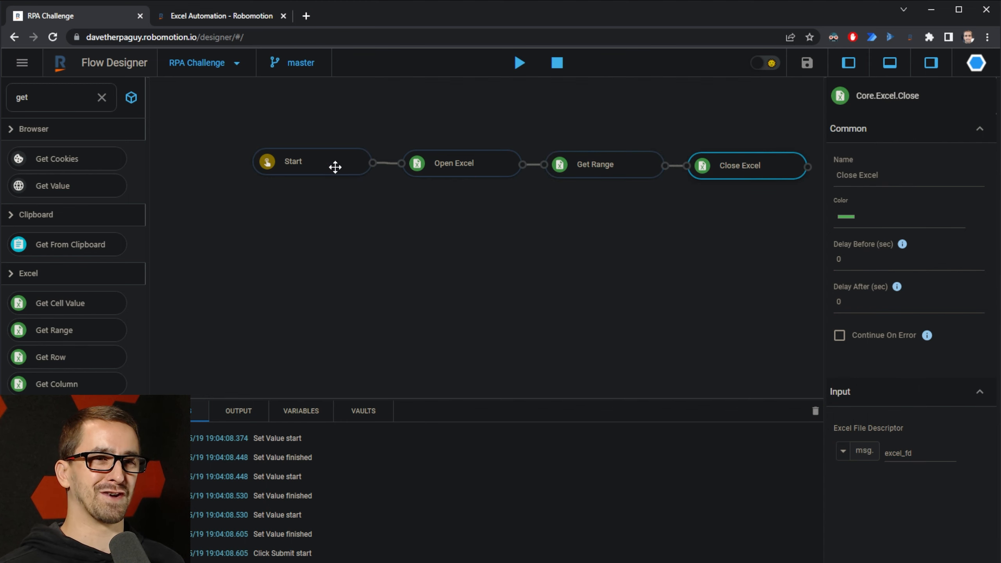
{"action": "left_click_drag", "start_coordinate": [335, 168], "coordinate": [334, 167]}
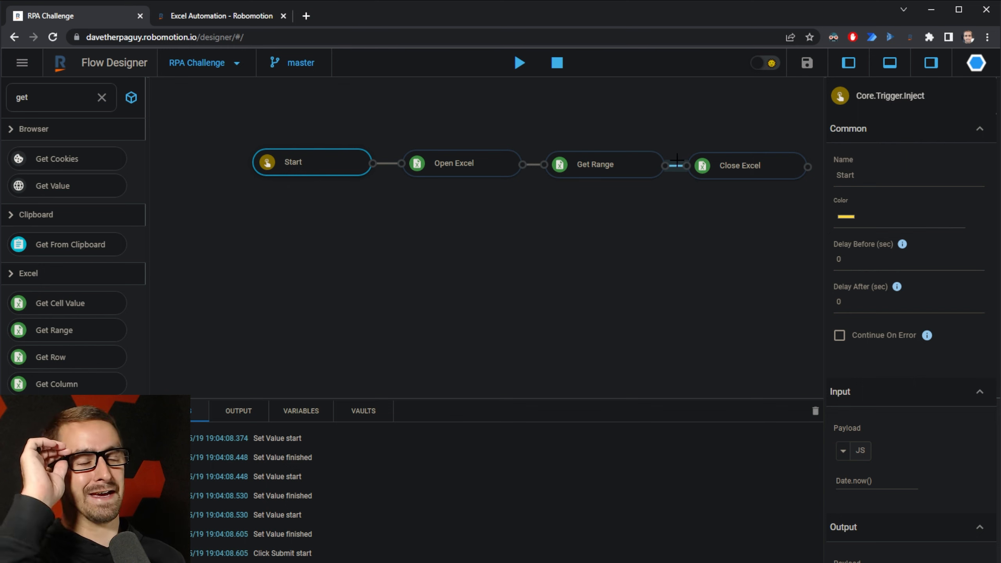
Step: Select Get Range, widen its properties panel, and compare against the Excel workbook's data
{"action": "left_click", "coordinate": [648, 164]}
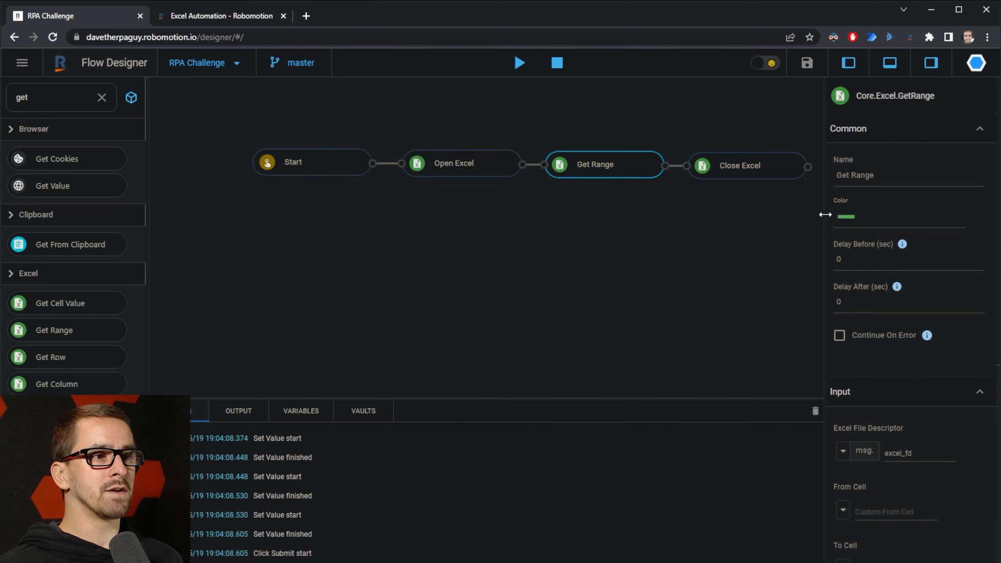
{"action": "left_click_drag", "start_coordinate": [825, 215], "coordinate": [793, 220]}
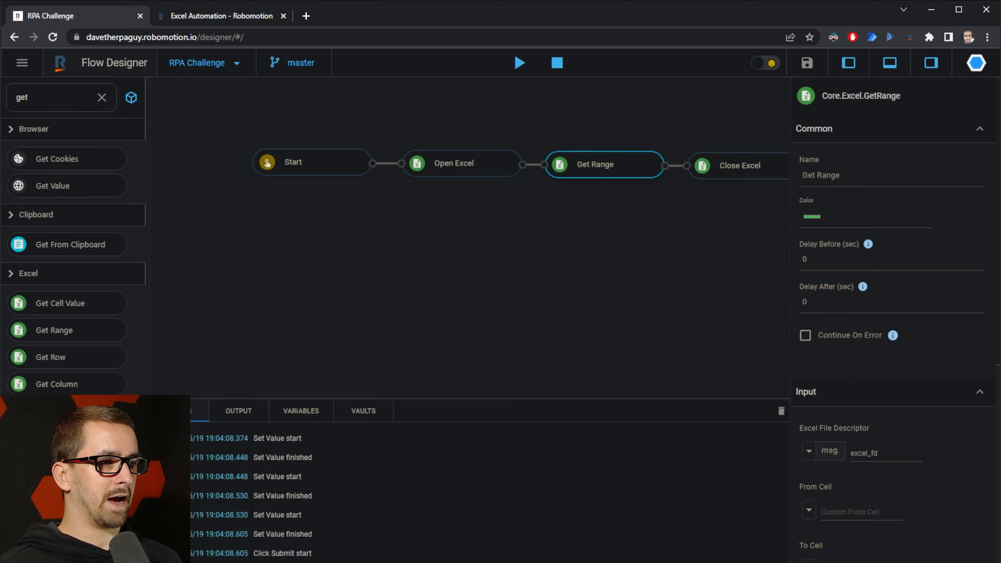
{"action": "key", "text": "alt+Tab"}
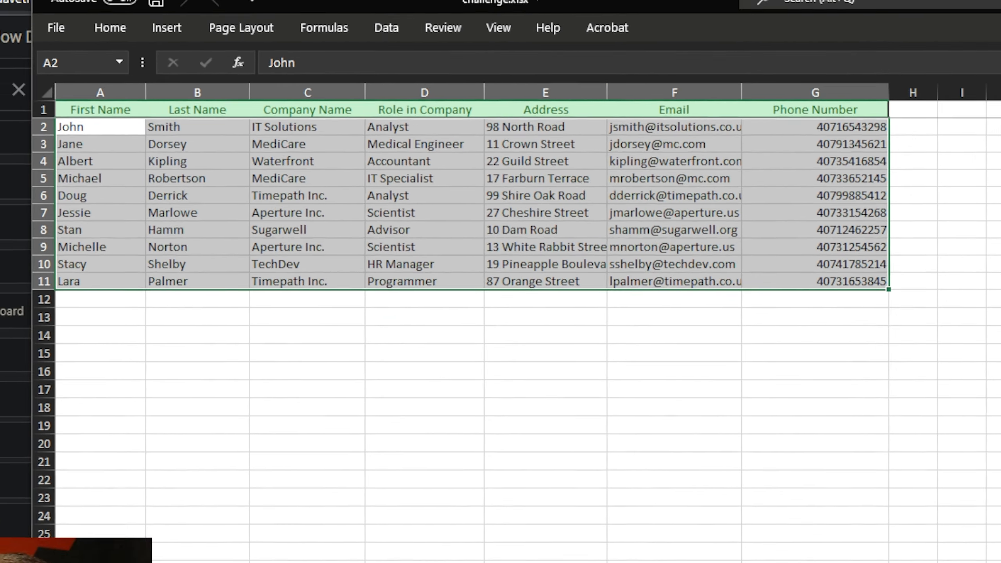
{"action": "key", "text": "alt+Tab"}
{"action": "scroll", "coordinate": [969, 338], "scroll_direction": "down", "scroll_amount": 5}
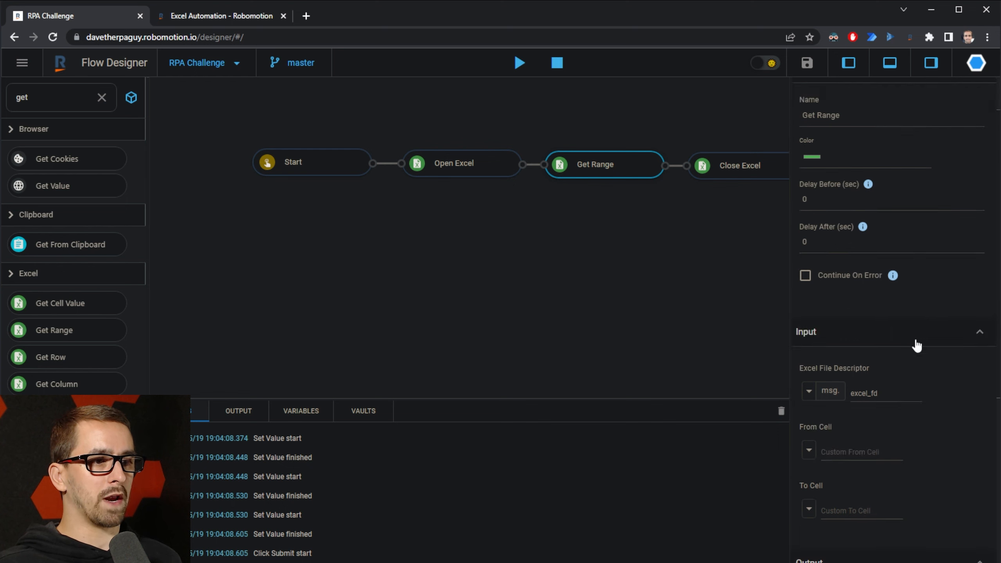
{"action": "scroll", "coordinate": [906, 406], "scroll_direction": "down", "scroll_amount": 6}
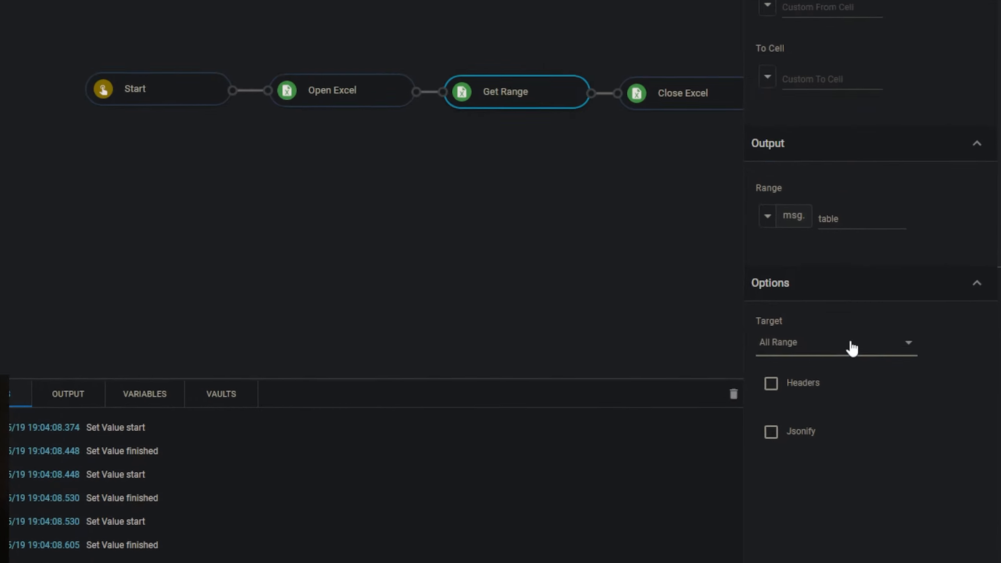
Step: Set Get Range's Target to All Range, enable Headers and Jsonify, with output msg.table
{"action": "left_click", "coordinate": [850, 343]}
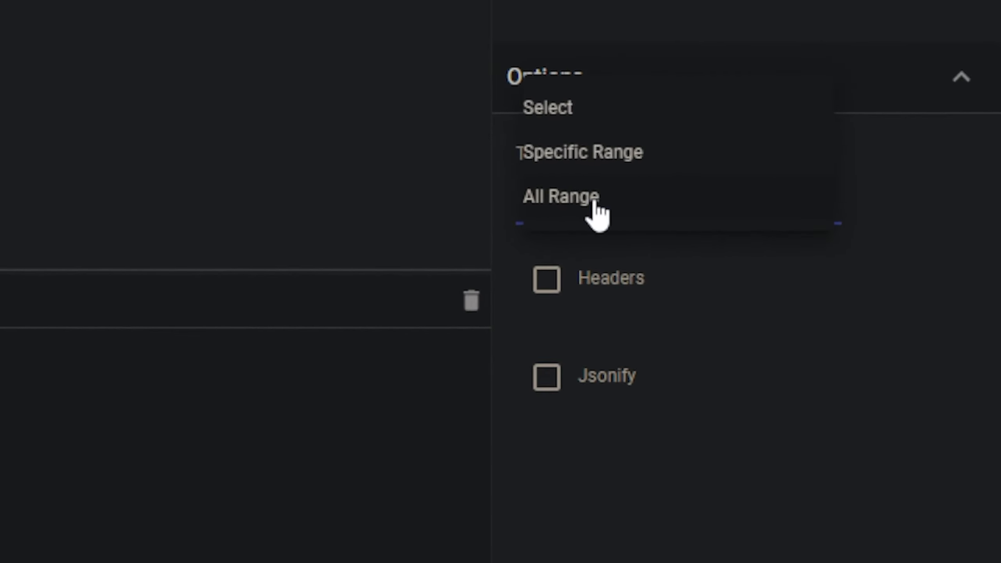
{"action": "left_click", "coordinate": [597, 213]}
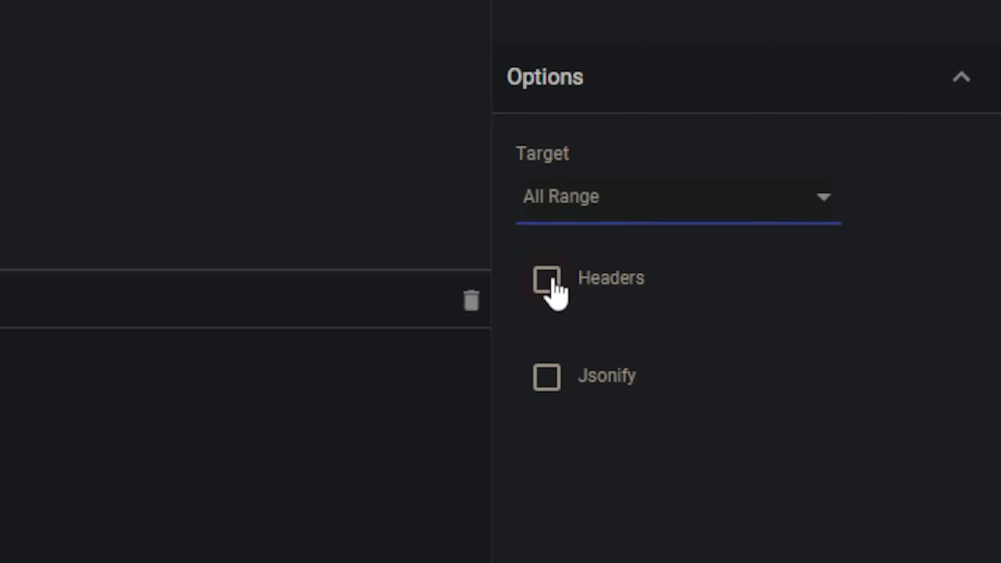
{"action": "left_click", "coordinate": [548, 280]}
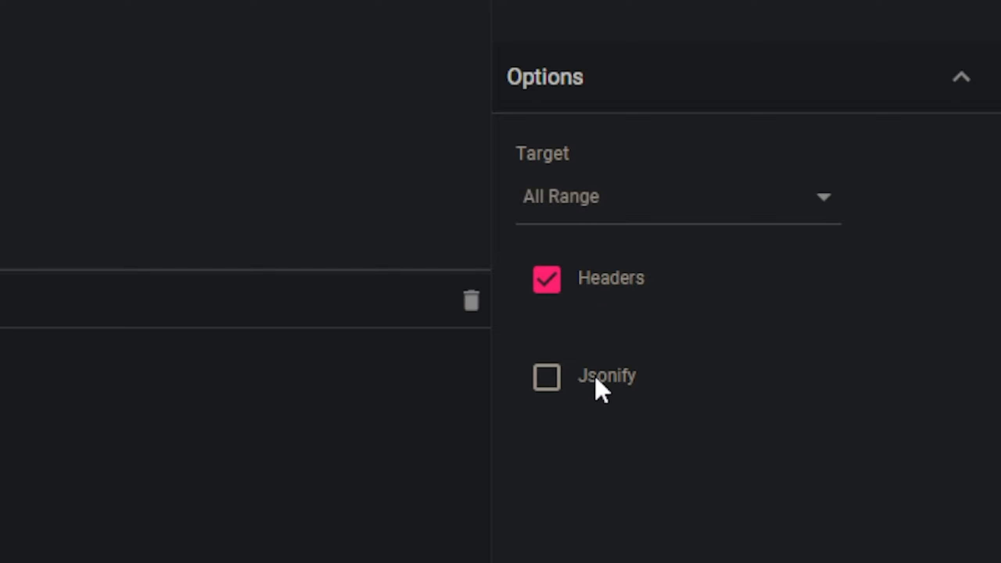
{"action": "left_click", "coordinate": [549, 380]}
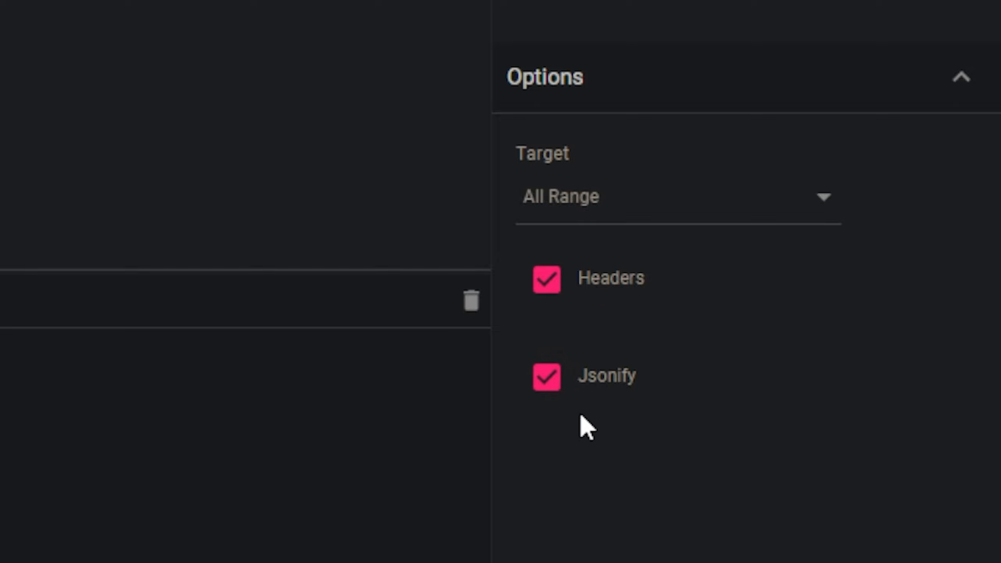
{"action": "scroll", "coordinate": [587, 428], "scroll_direction": "up", "scroll_amount": 3}
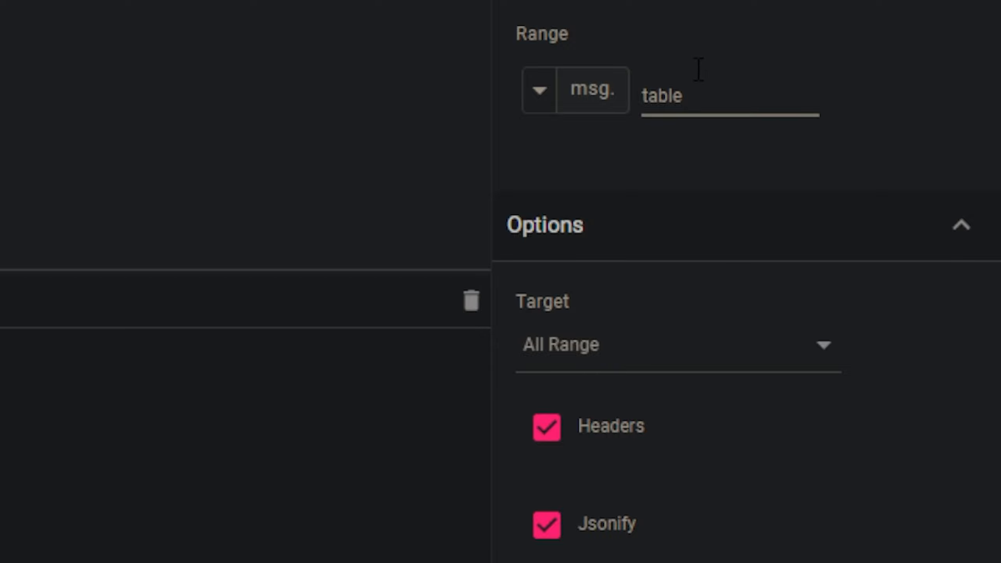
{"action": "left_click", "coordinate": [729, 84]}
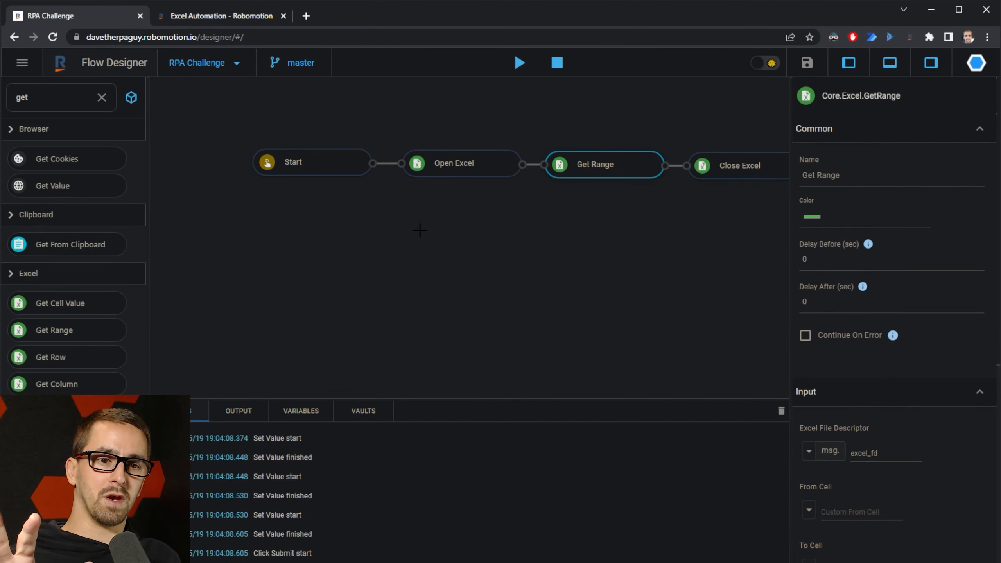
{"action": "left_click", "coordinate": [301, 411]}
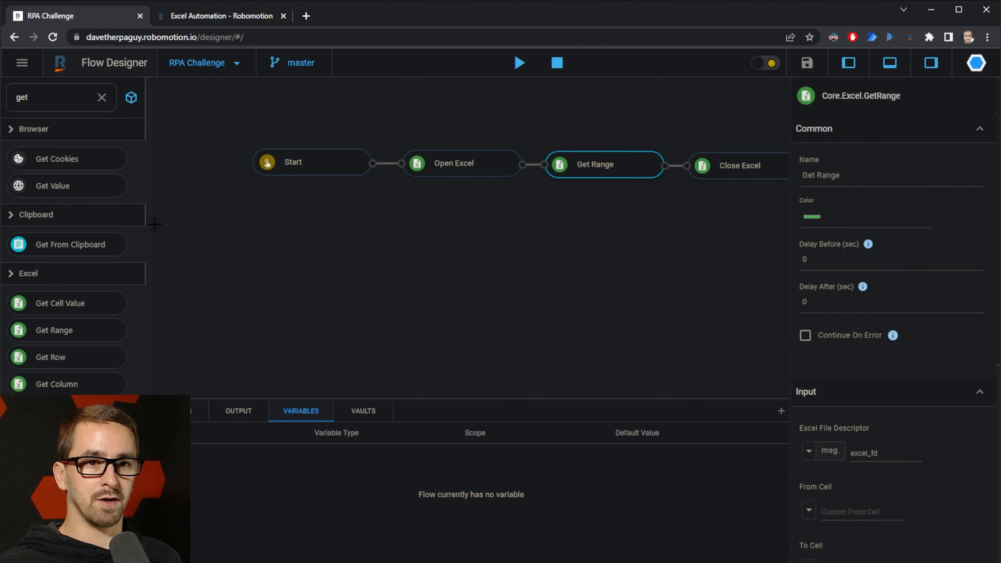
{"action": "left_click_drag", "start_coordinate": [148, 223], "coordinate": [216, 225]}
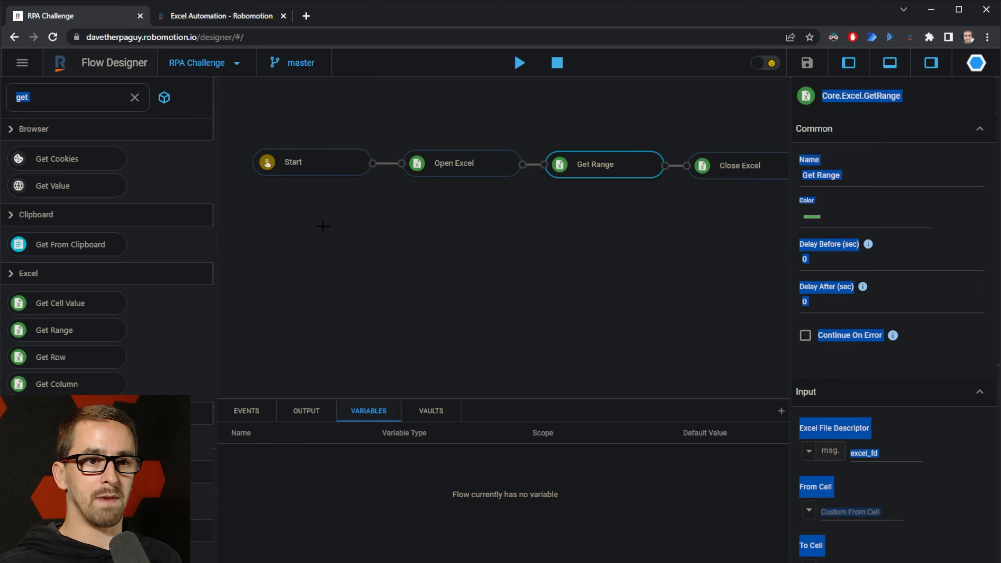
{"action": "left_click", "coordinate": [981, 314]}
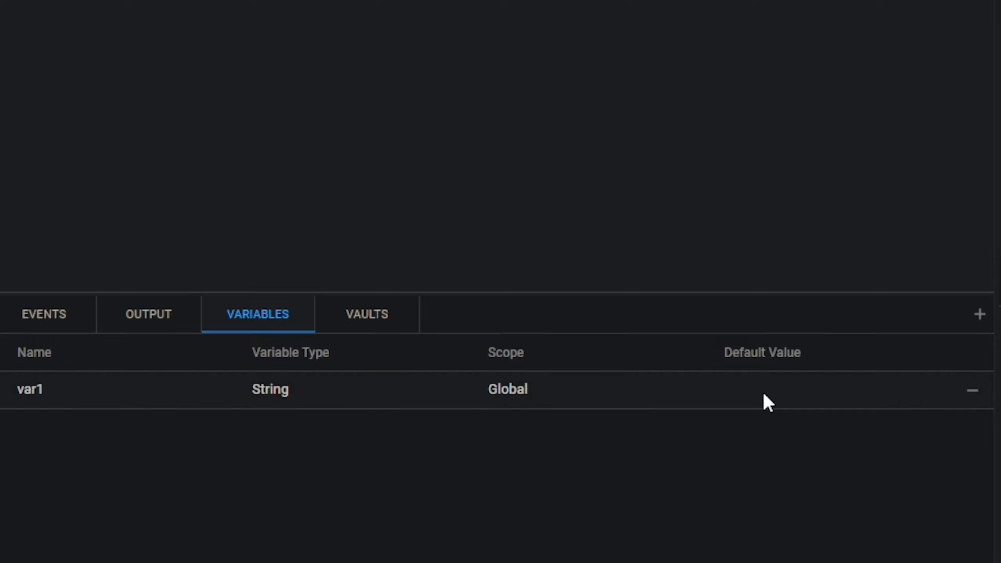
{"action": "left_click", "coordinate": [972, 391]}
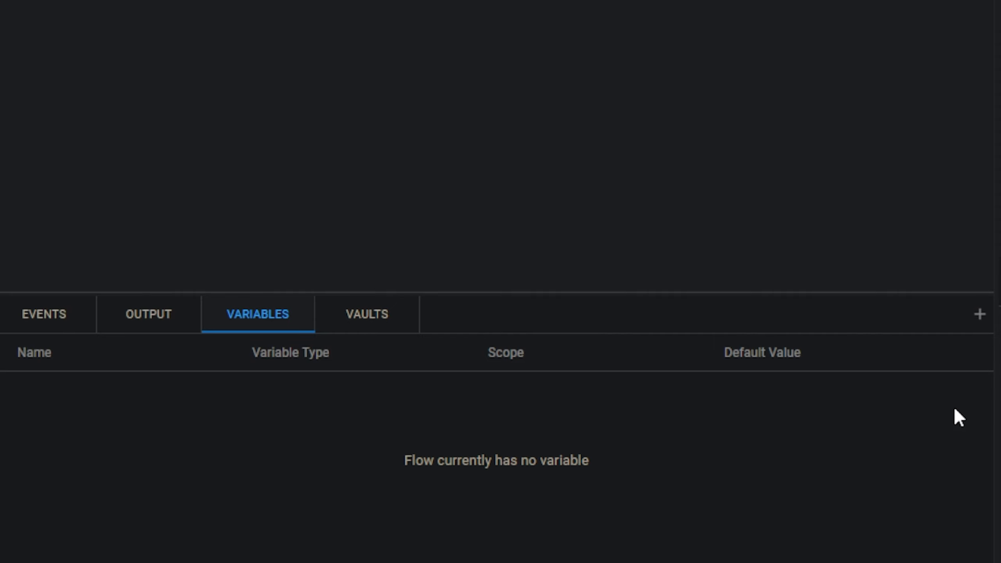
{"action": "left_click", "coordinate": [44, 314]}
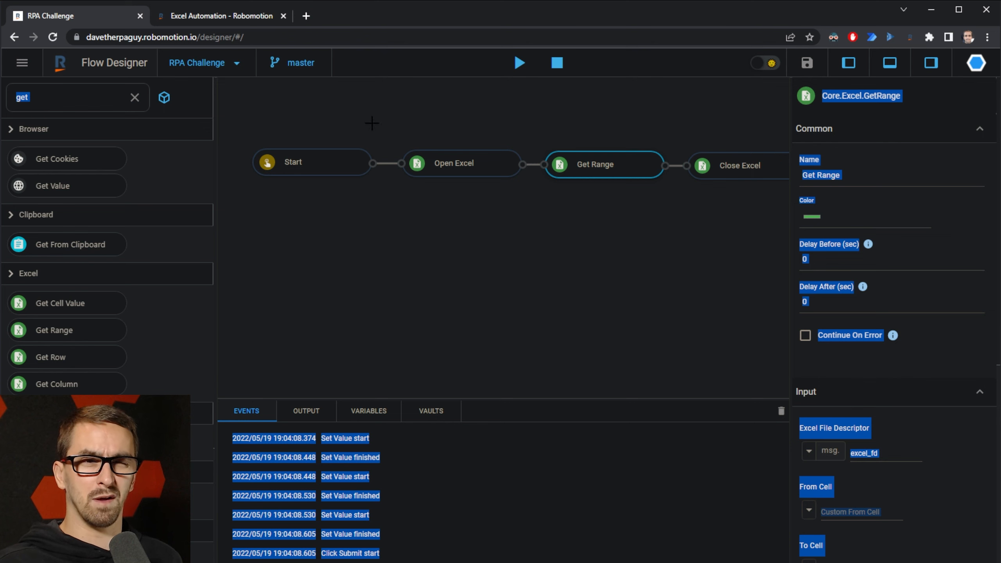
Step: Inspect Start, Open Excel, Get Range and Close Excel to trace the msg.excel_fd file descriptor
{"action": "left_click", "coordinate": [265, 157]}
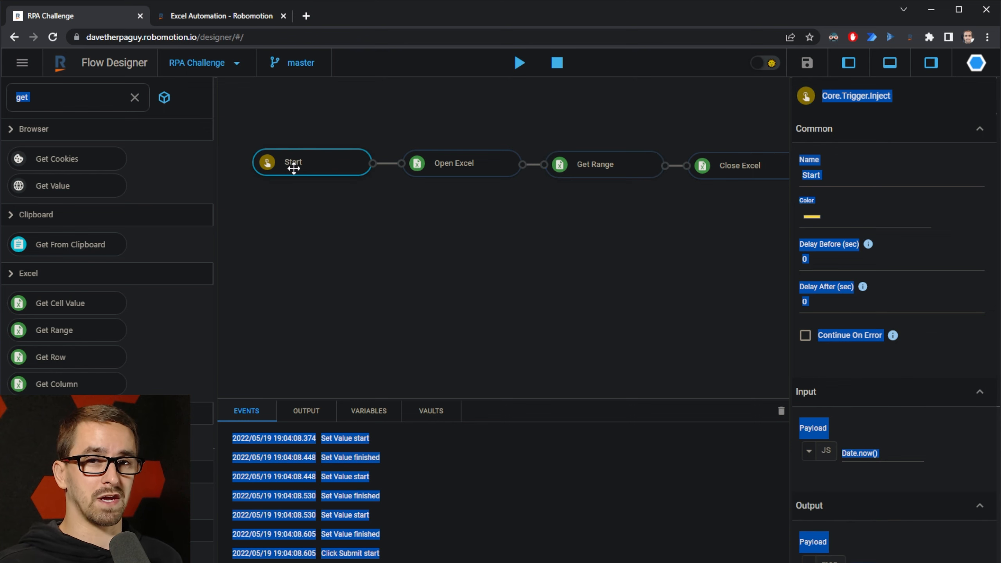
{"action": "left_click", "coordinate": [461, 162]}
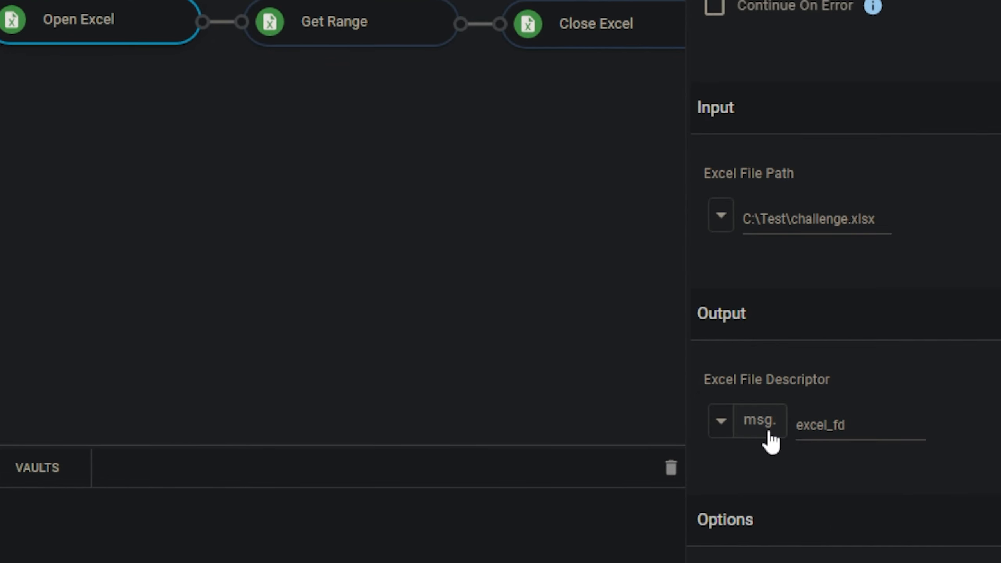
{"action": "left_click_drag", "start_coordinate": [863, 428], "coordinate": [781, 461]}
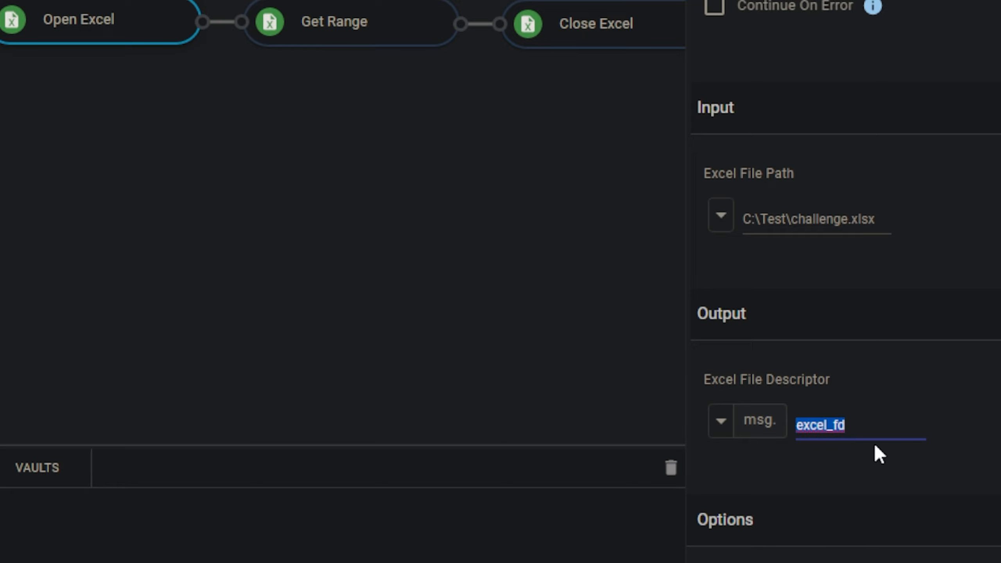
{"action": "left_click", "coordinate": [402, 27]}
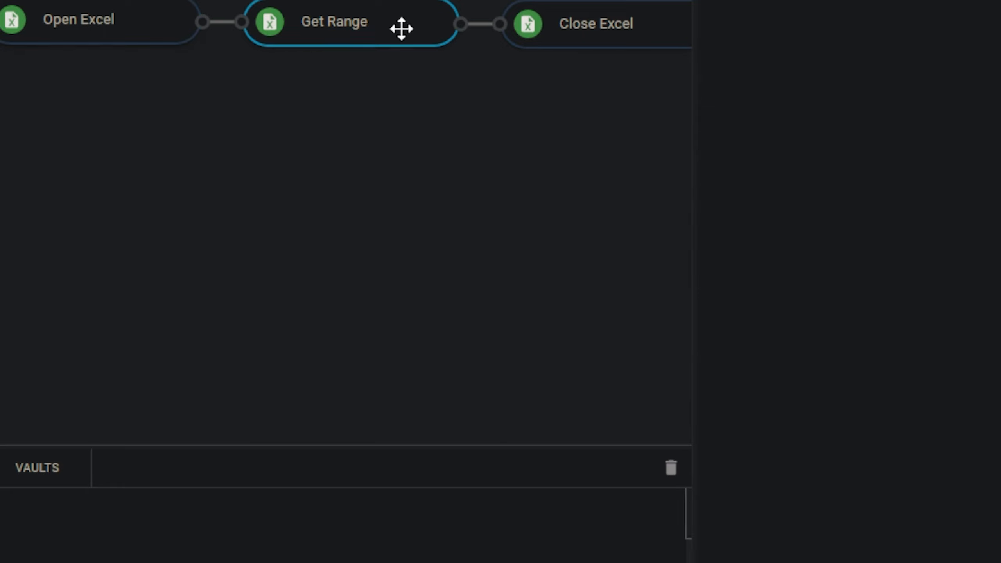
{"action": "left_click", "coordinate": [583, 32]}
{"action": "double_click", "coordinate": [825, 556]}
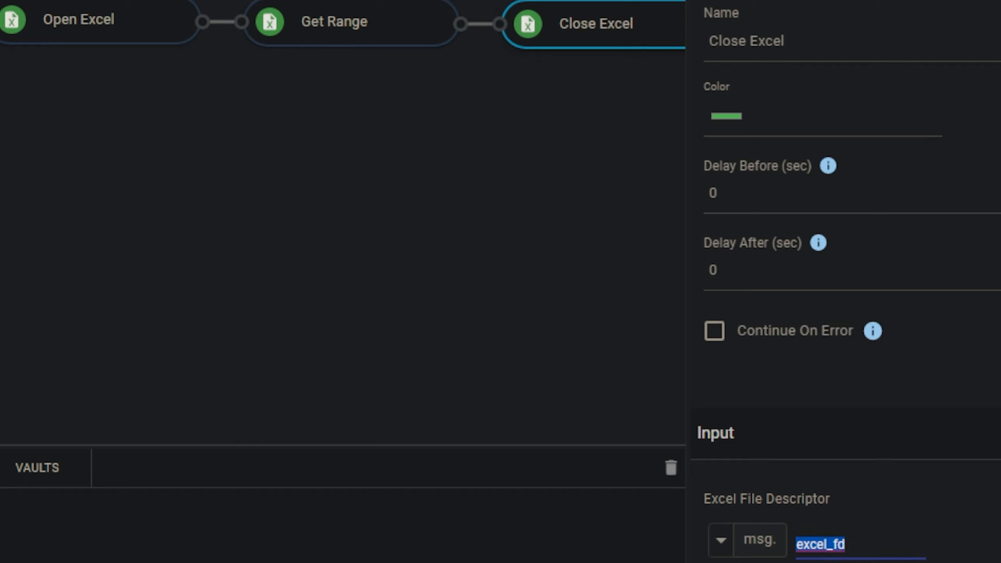
Step: Review Get Range's msg.table output name, then narrow the properties panel to widen the canvas
{"action": "left_click", "coordinate": [389, 17]}
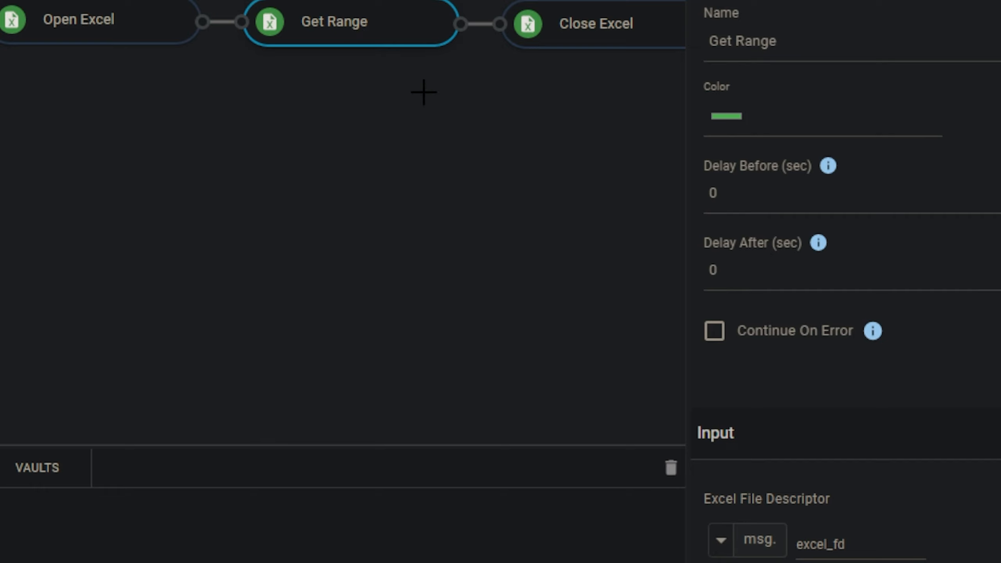
{"action": "scroll", "coordinate": [879, 548], "scroll_direction": "down", "scroll_amount": 10}
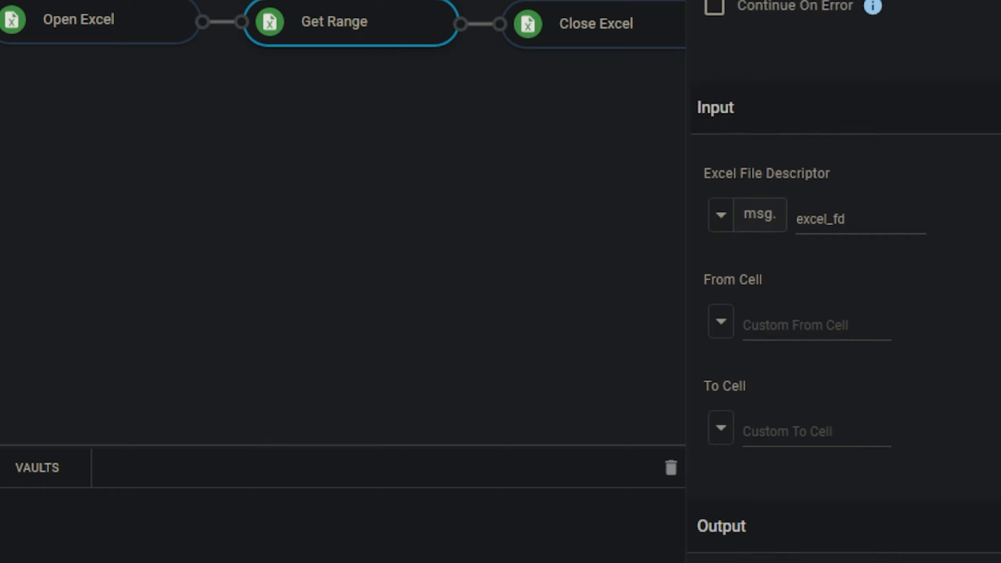
{"action": "double_click", "coordinate": [811, 529]}
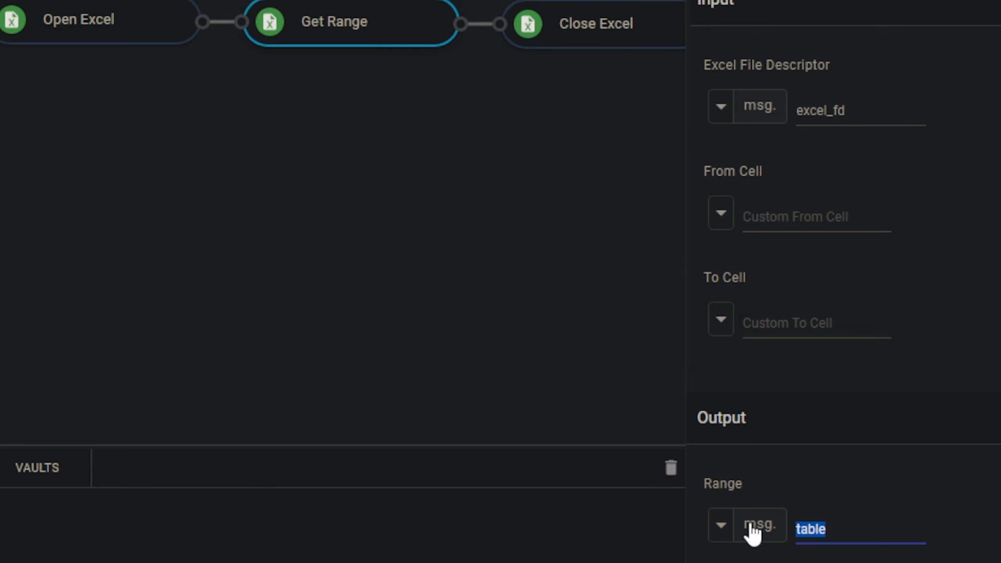
{"action": "left_click", "coordinate": [854, 525]}
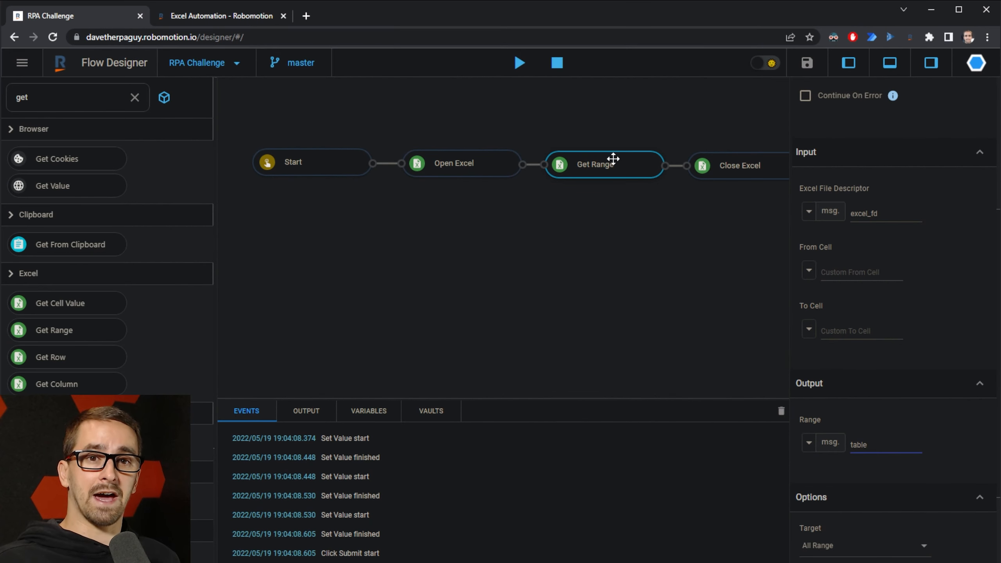
{"action": "left_click_drag", "start_coordinate": [883, 445], "coordinate": [823, 449]}
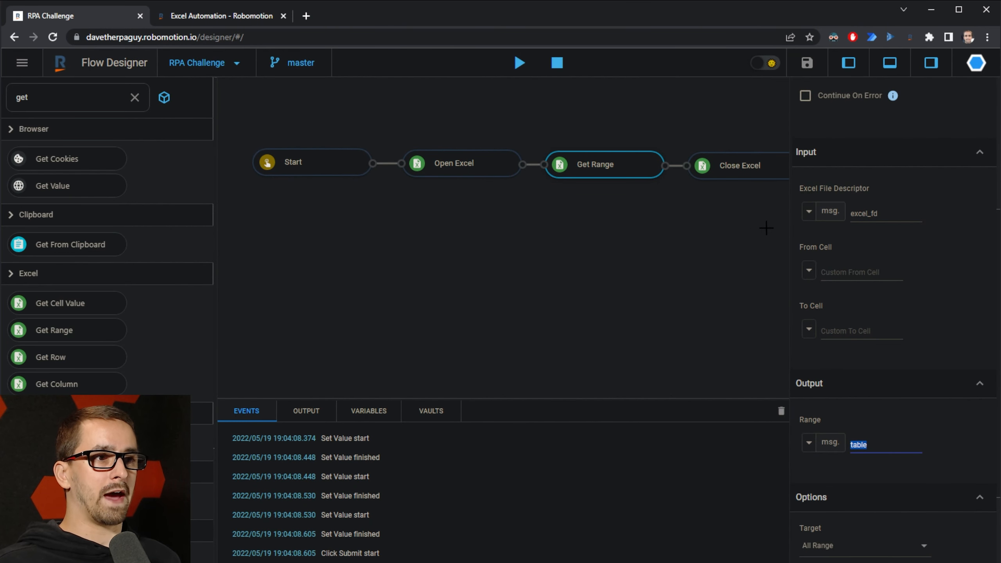
{"action": "left_click_drag", "start_coordinate": [786, 230], "coordinate": [860, 235]}
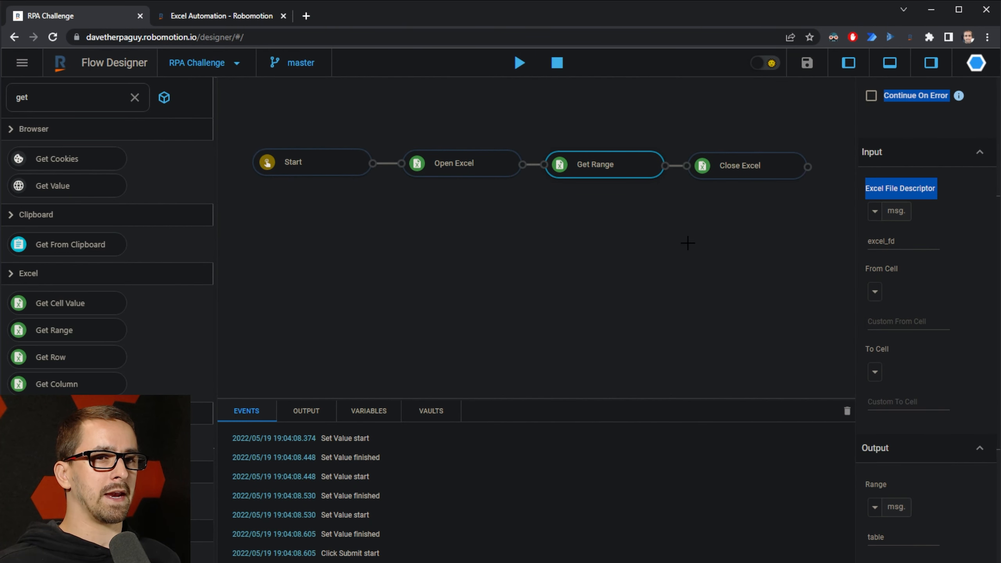
{"action": "double_click", "coordinate": [83, 99]}
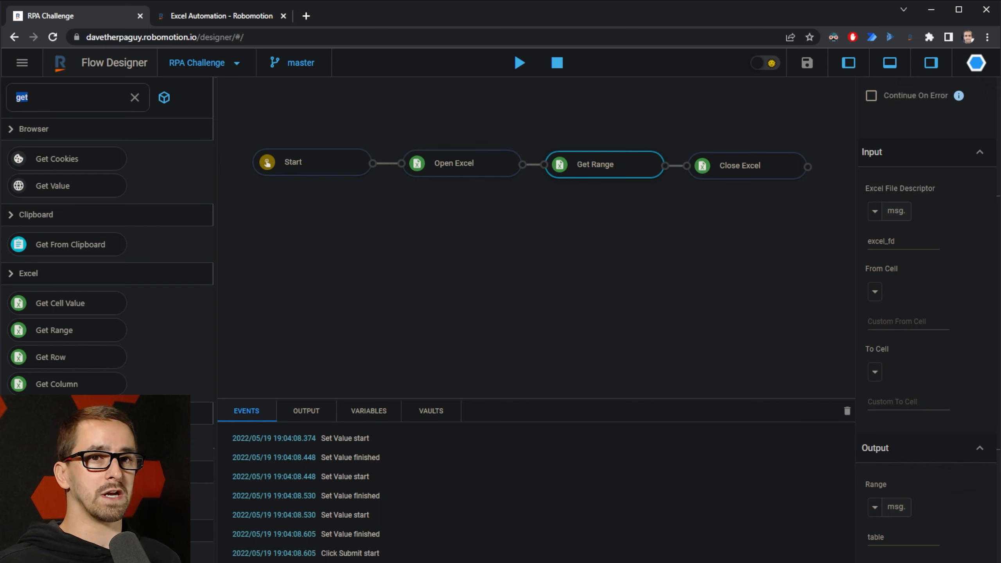
Step: Search 'for eac', place a For Each node below the Excel chain, and select it
{"action": "type", "text": "f"}
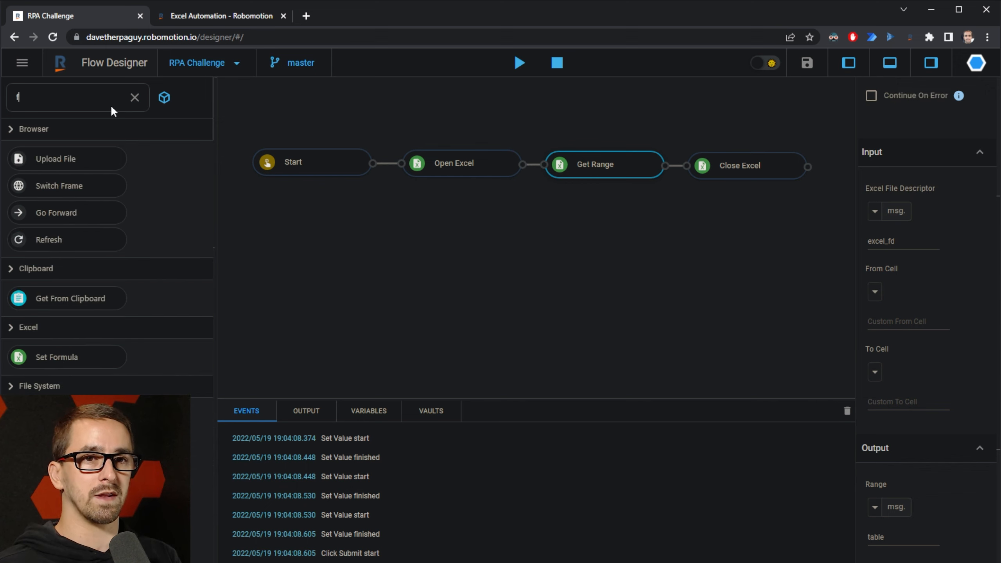
{"action": "type", "text": "or each"}
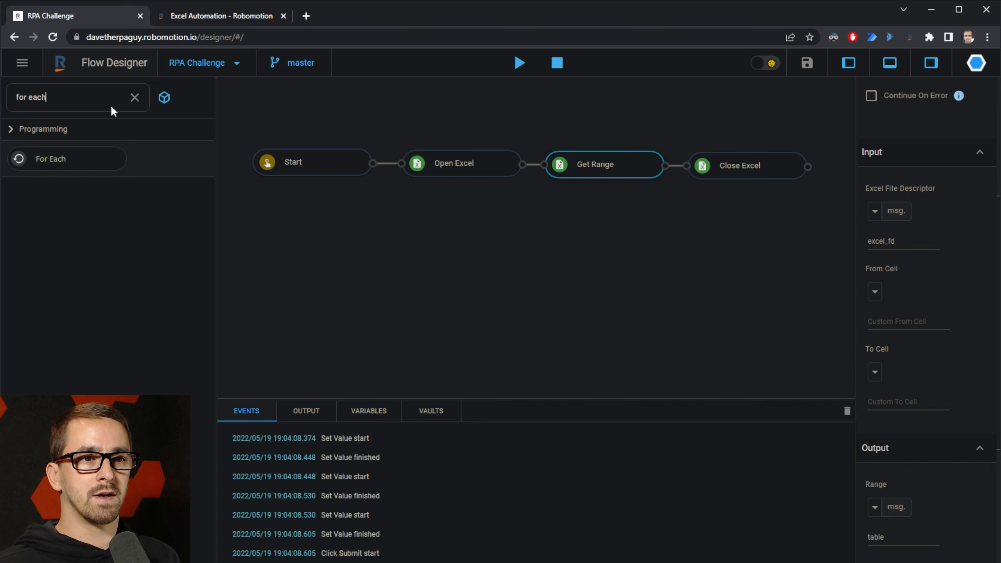
{"action": "left_click_drag", "start_coordinate": [49, 157], "coordinate": [469, 248]}
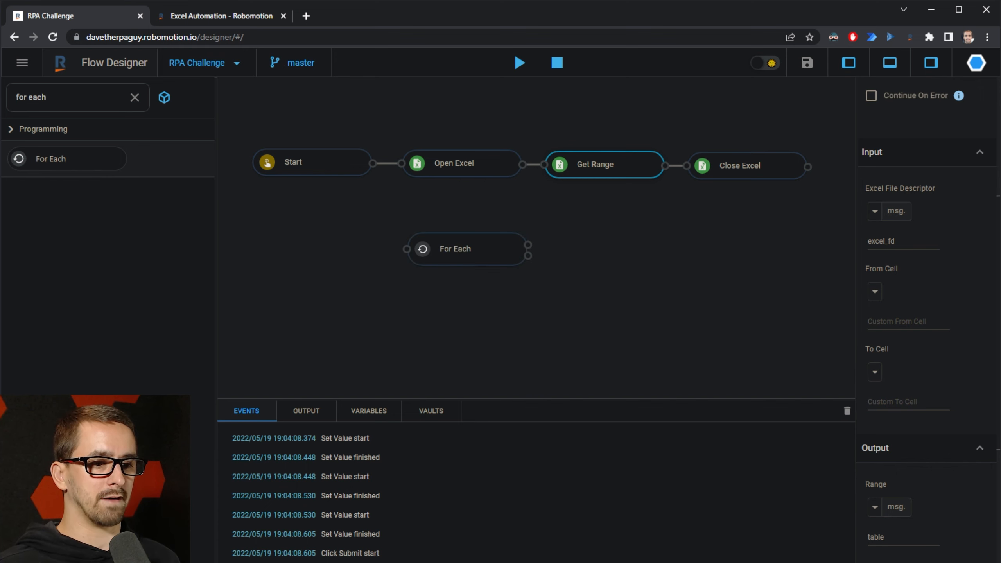
{"action": "key", "text": "alt+Tab"}
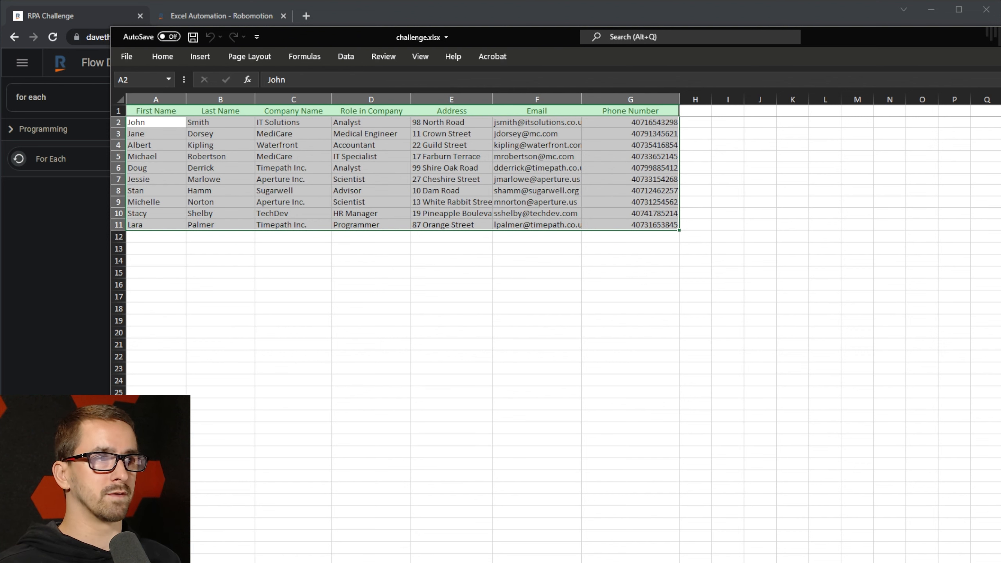
{"action": "key", "text": "alt+Tab"}
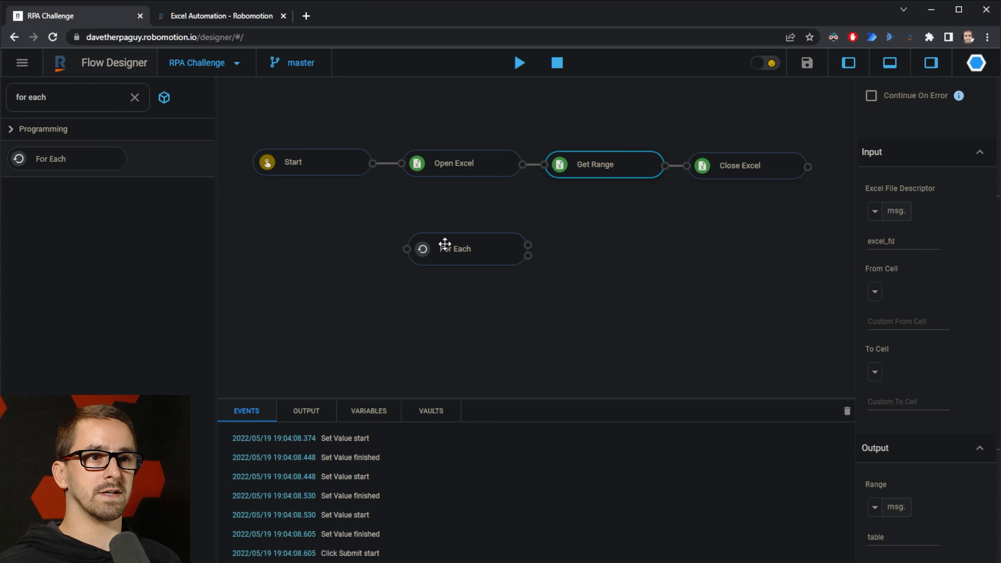
{"action": "left_click", "coordinate": [445, 246]}
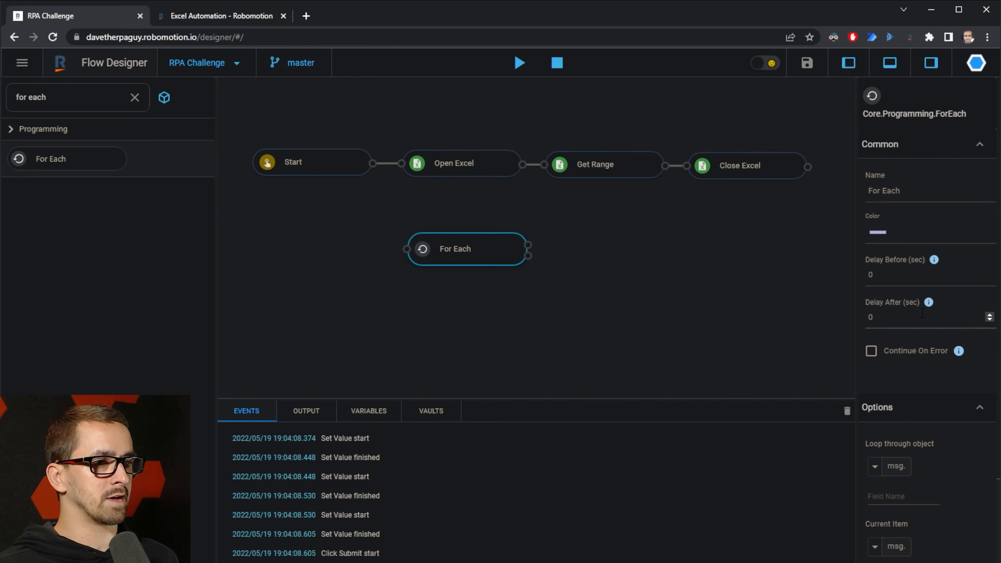
{"action": "scroll", "coordinate": [930, 367], "scroll_direction": "down", "scroll_amount": 3}
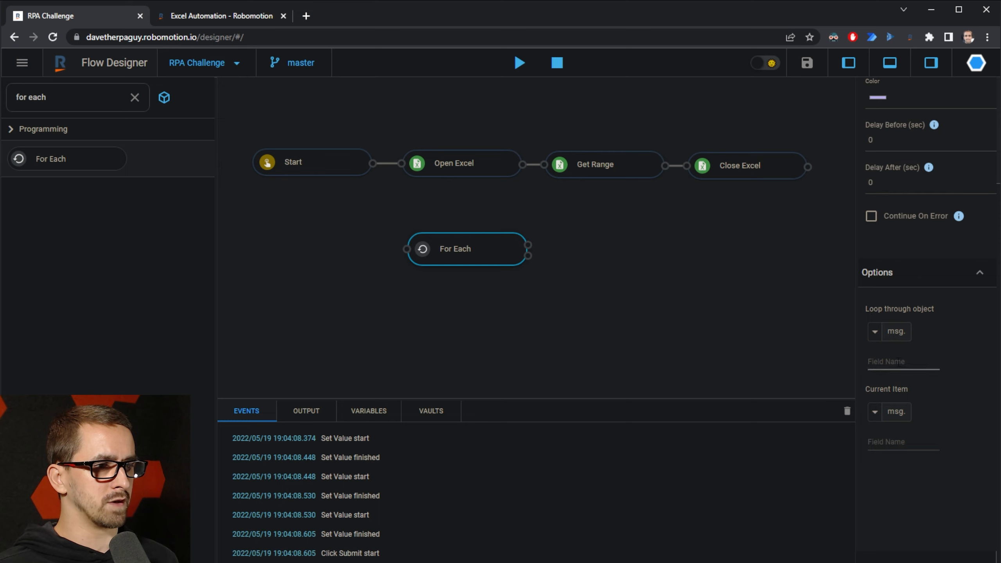
{"action": "left_click", "coordinate": [898, 362]}
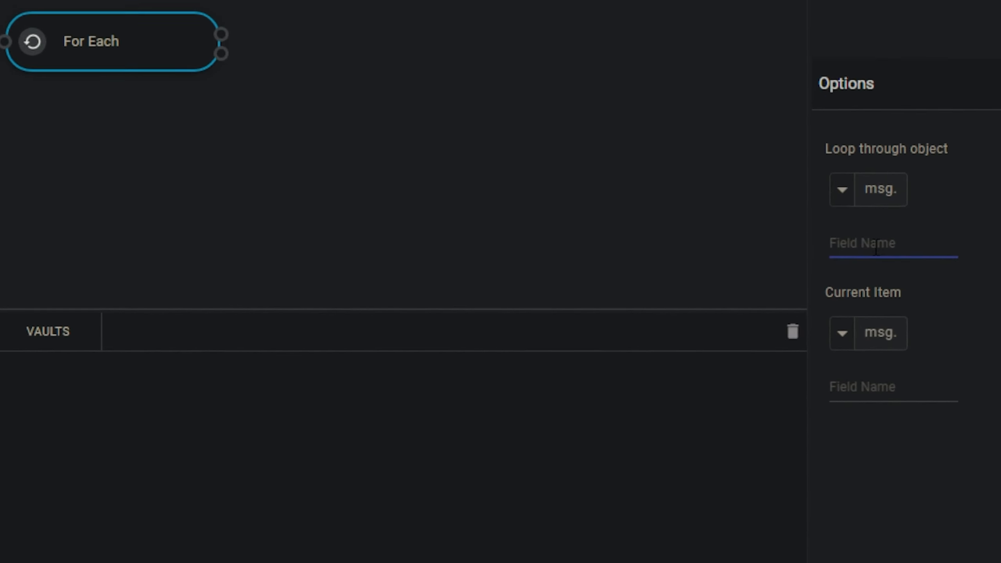
{"action": "scroll", "coordinate": [881, 189], "scroll_direction": "up", "scroll_amount": 1}
{"action": "left_click", "coordinate": [177, 60]}
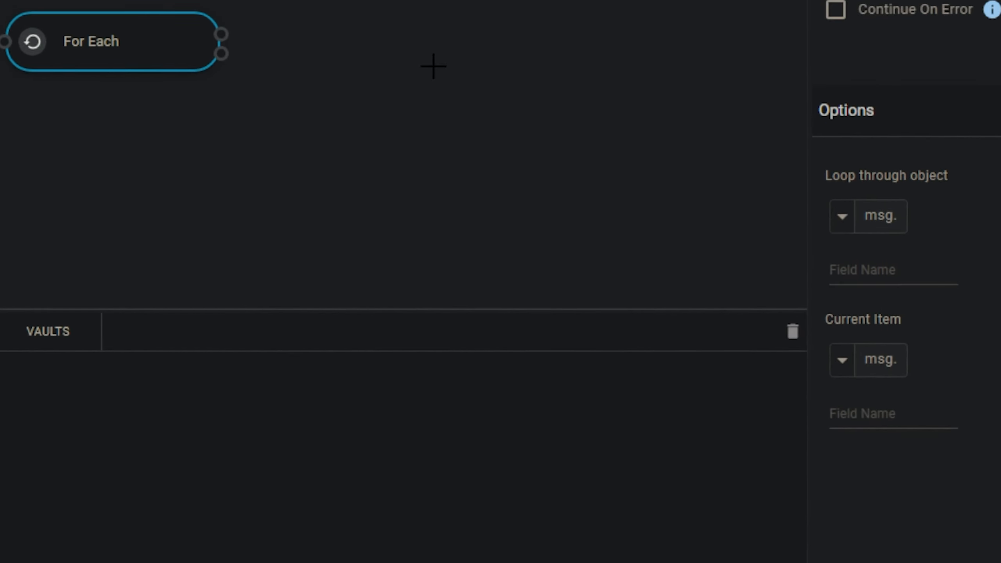
{"action": "left_click", "coordinate": [893, 278]}
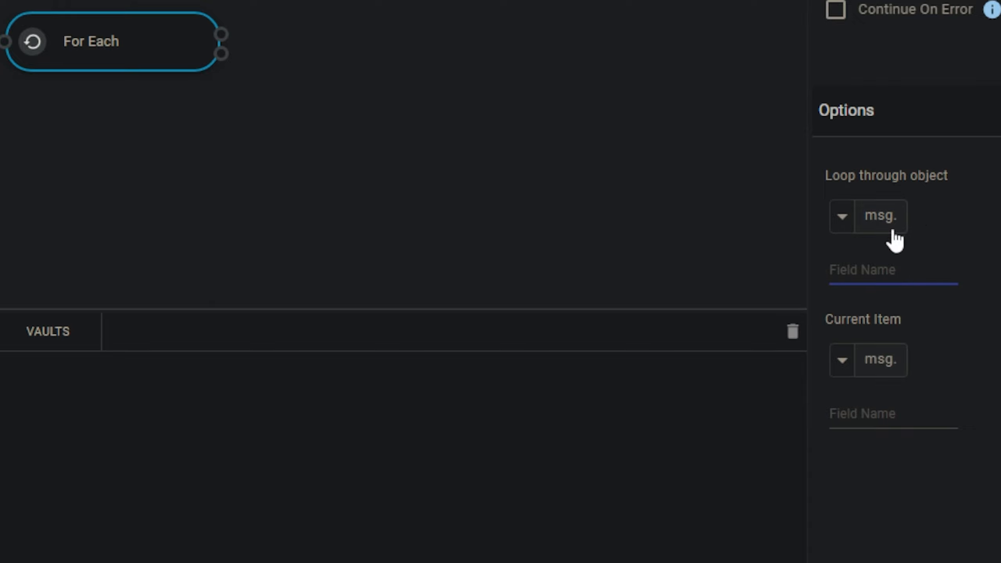
{"action": "left_click", "coordinate": [840, 227]}
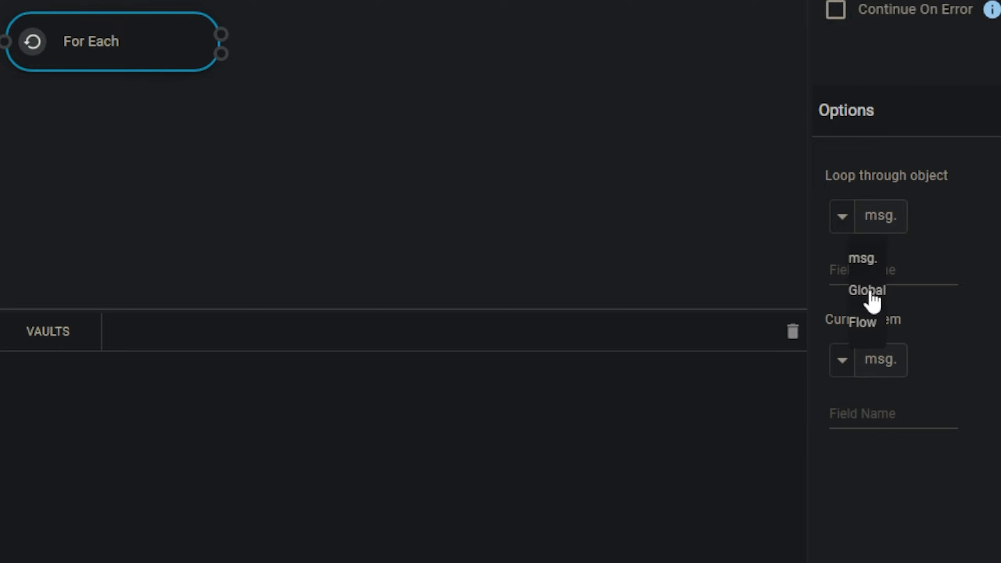
{"action": "left_click", "coordinate": [886, 270]}
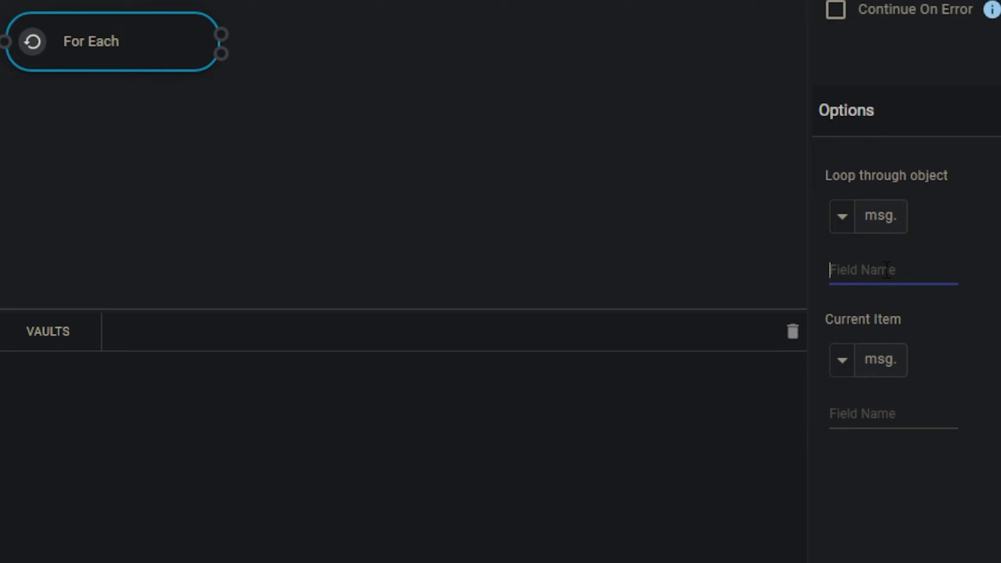